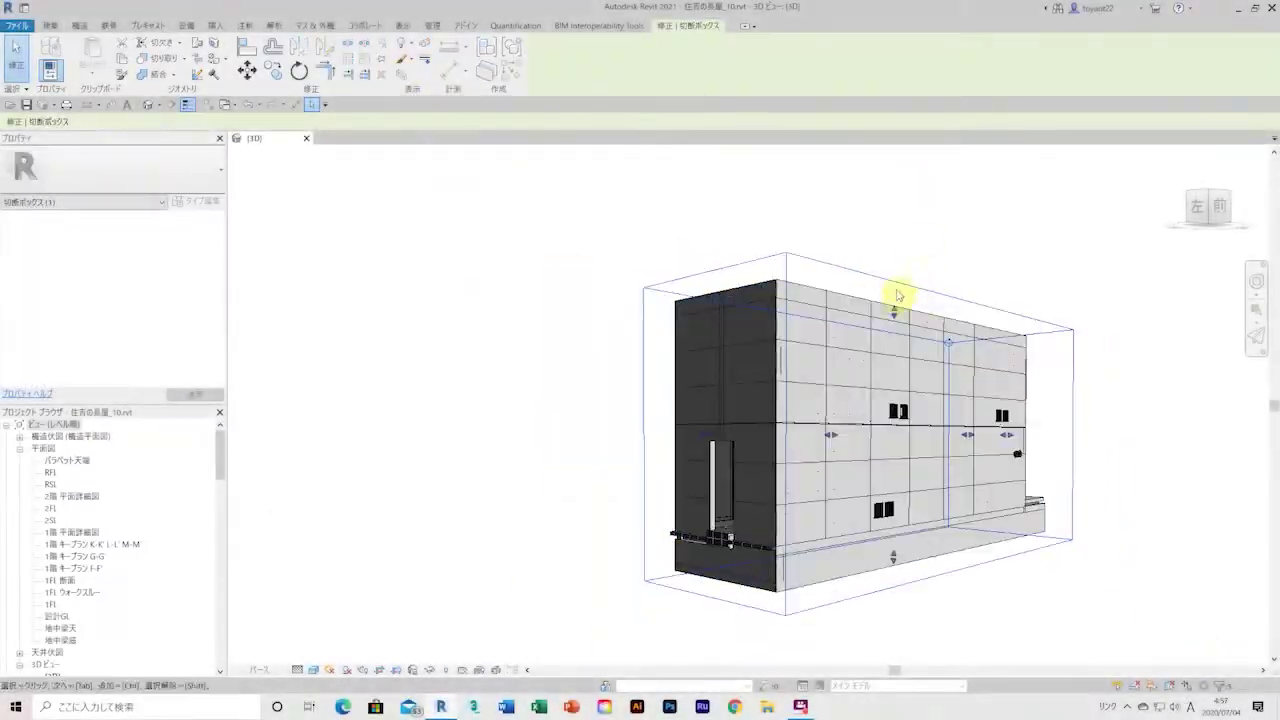
Open the 1FL 断面 plan and clear the current selection
double_click(78, 587)
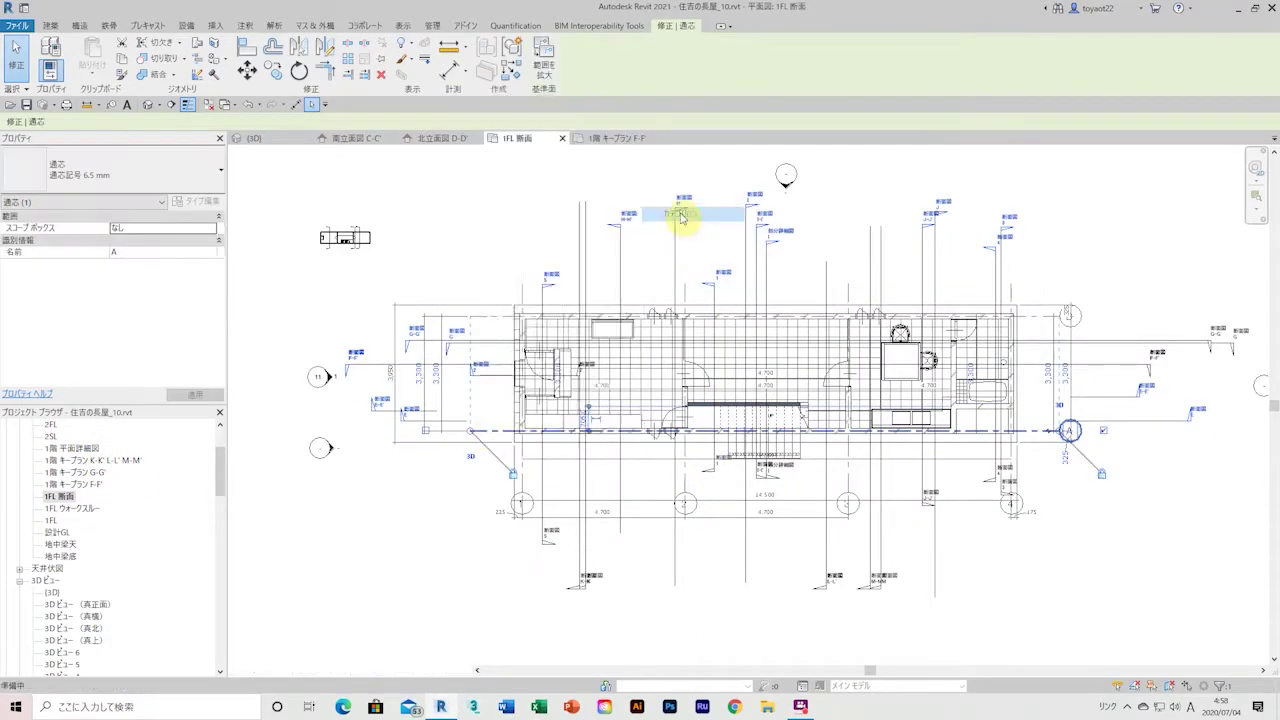
key(Escape)
scroll(957, 372, up, 3)
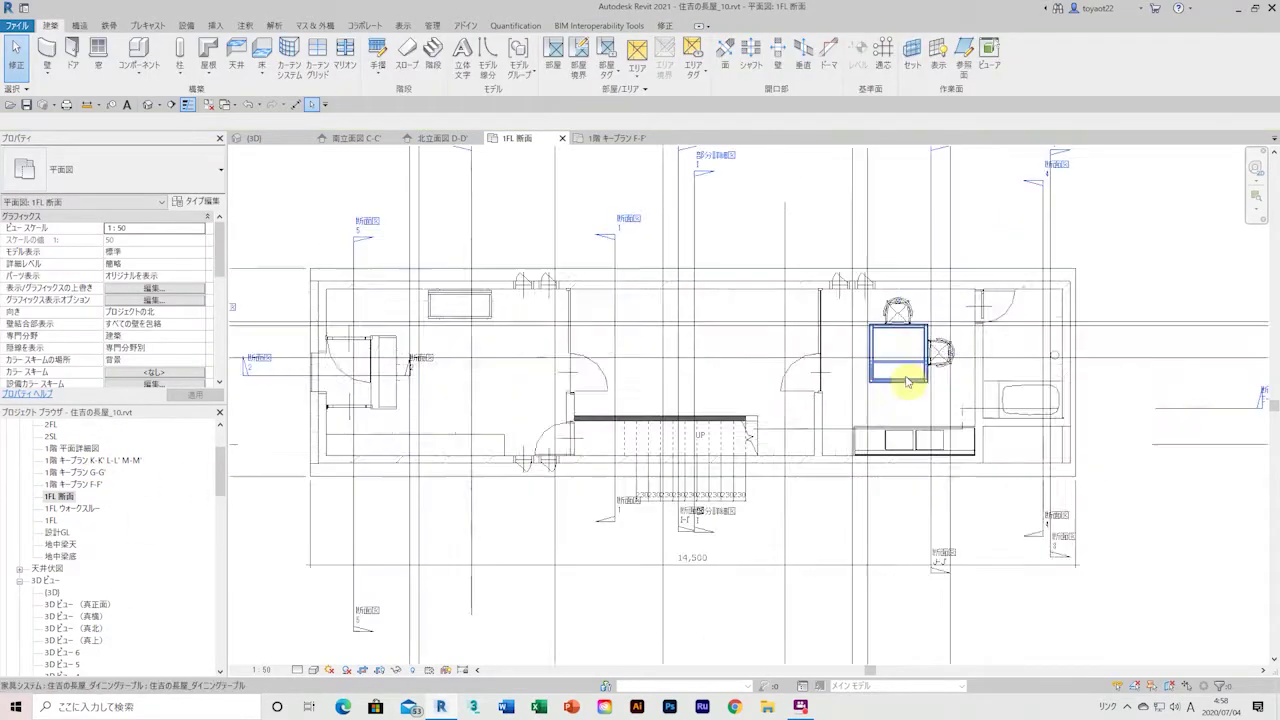
click(371, 360)
right_click(395, 322)
click(486, 457)
Hide the site boundary and plumbing fixture categories in the 1FL 断面 plan
scroll(584, 467, down, 2)
right_click(584, 467)
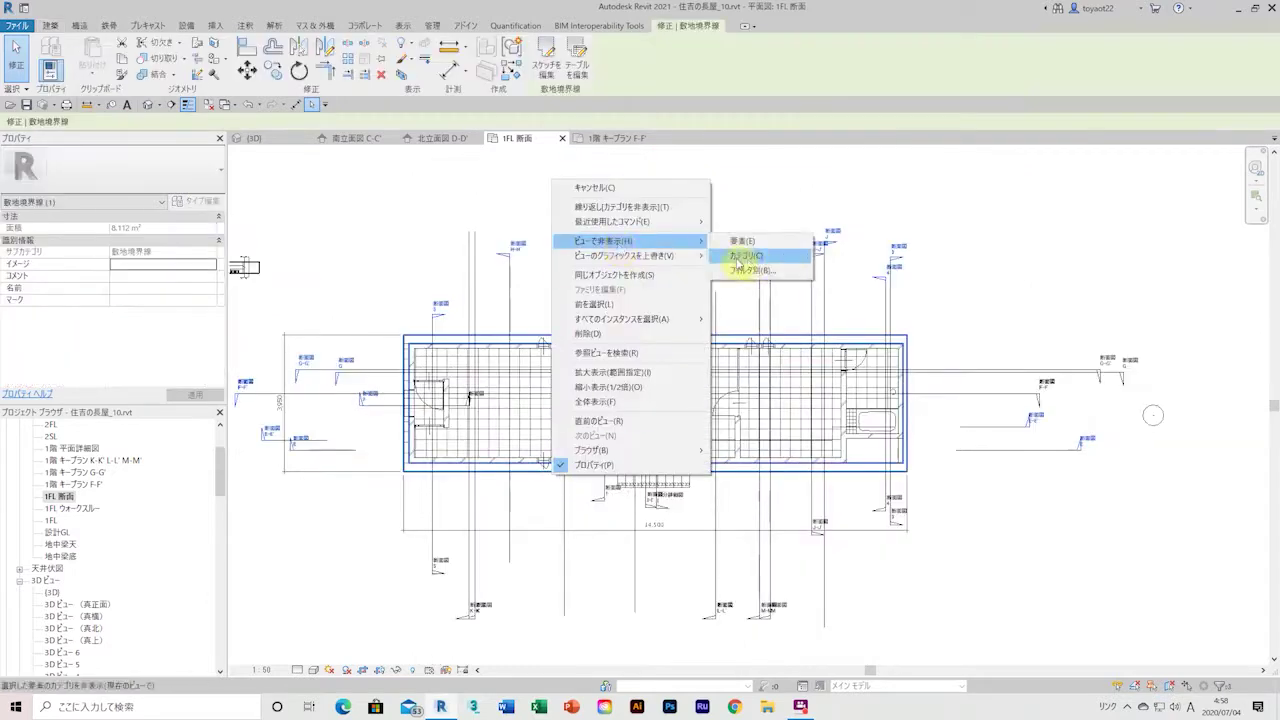
click(628, 556)
right_click(871, 366)
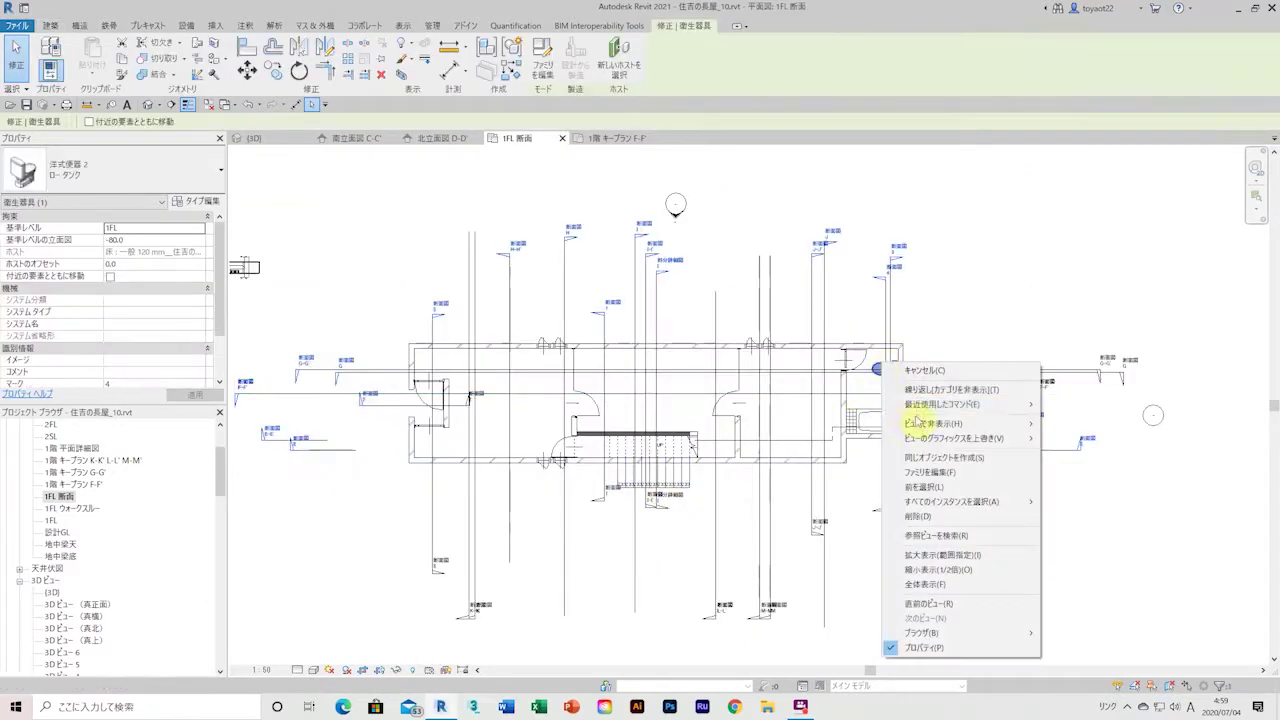
click(871, 460)
scroll(610, 508, down, 2)
scroll(580, 567, up, 1)
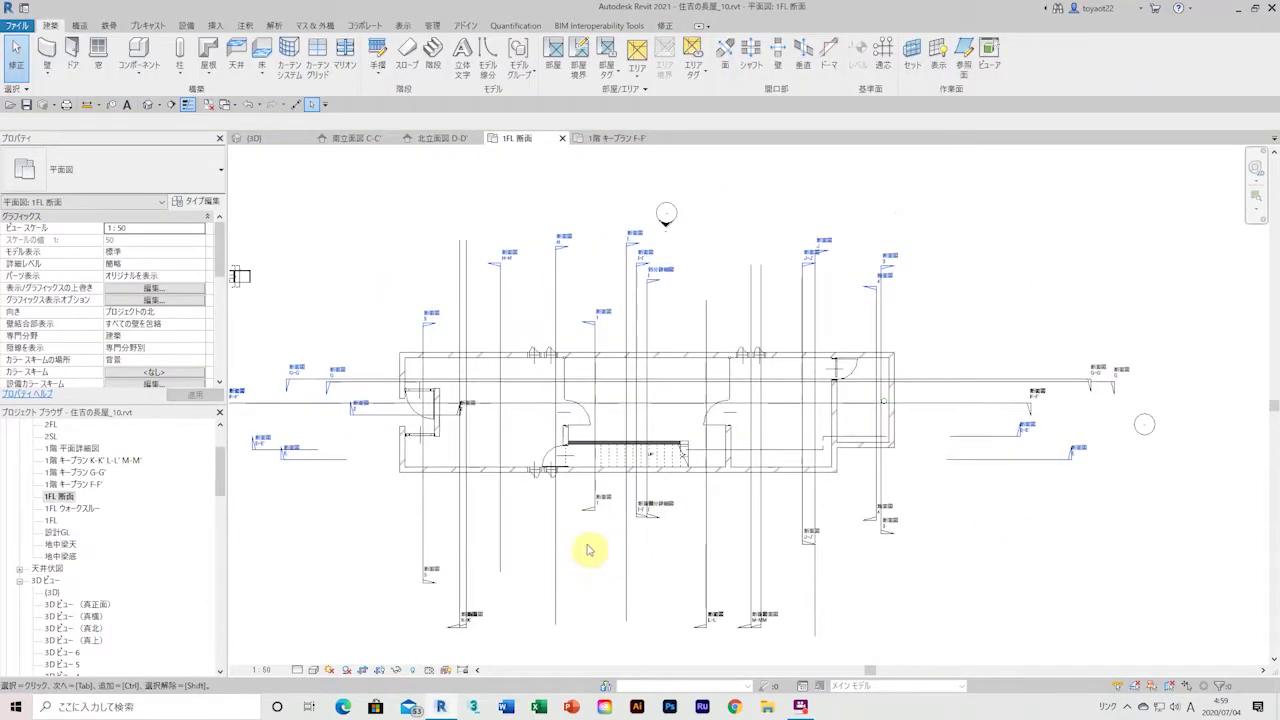
Open section view 断面図 G and hide the cabinet category in it
double_click(290, 386)
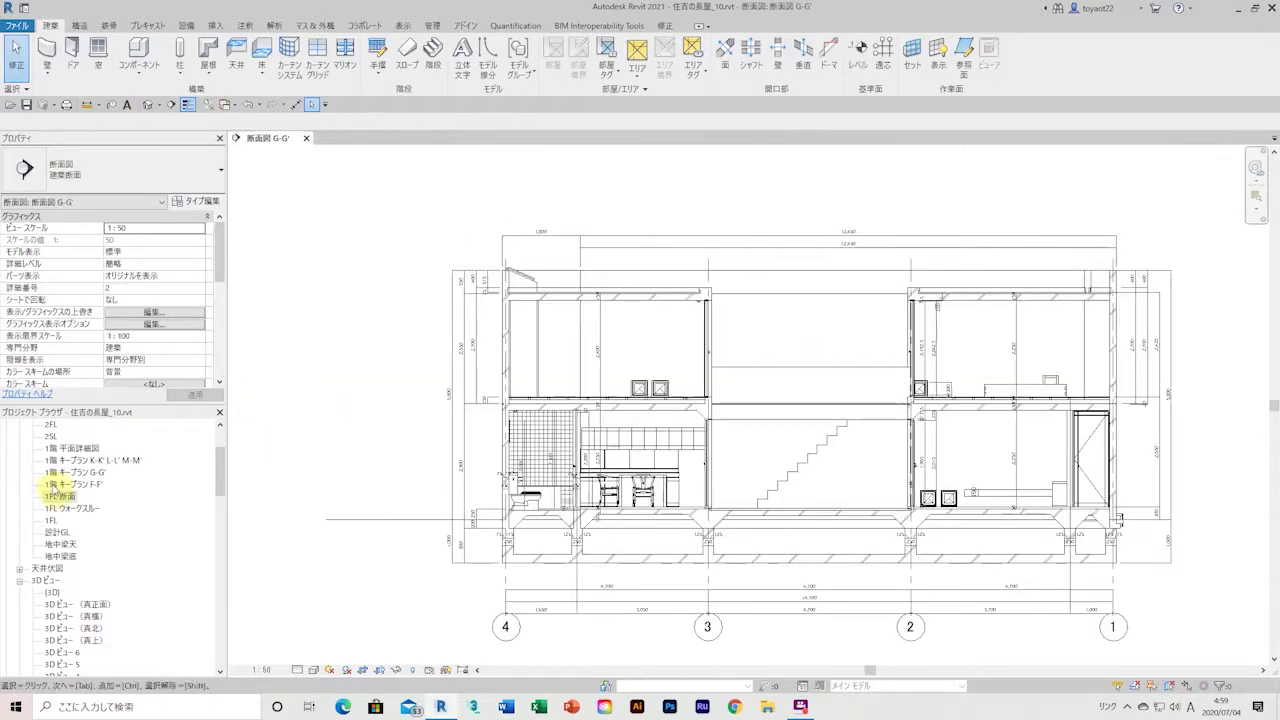
double_click(57, 617)
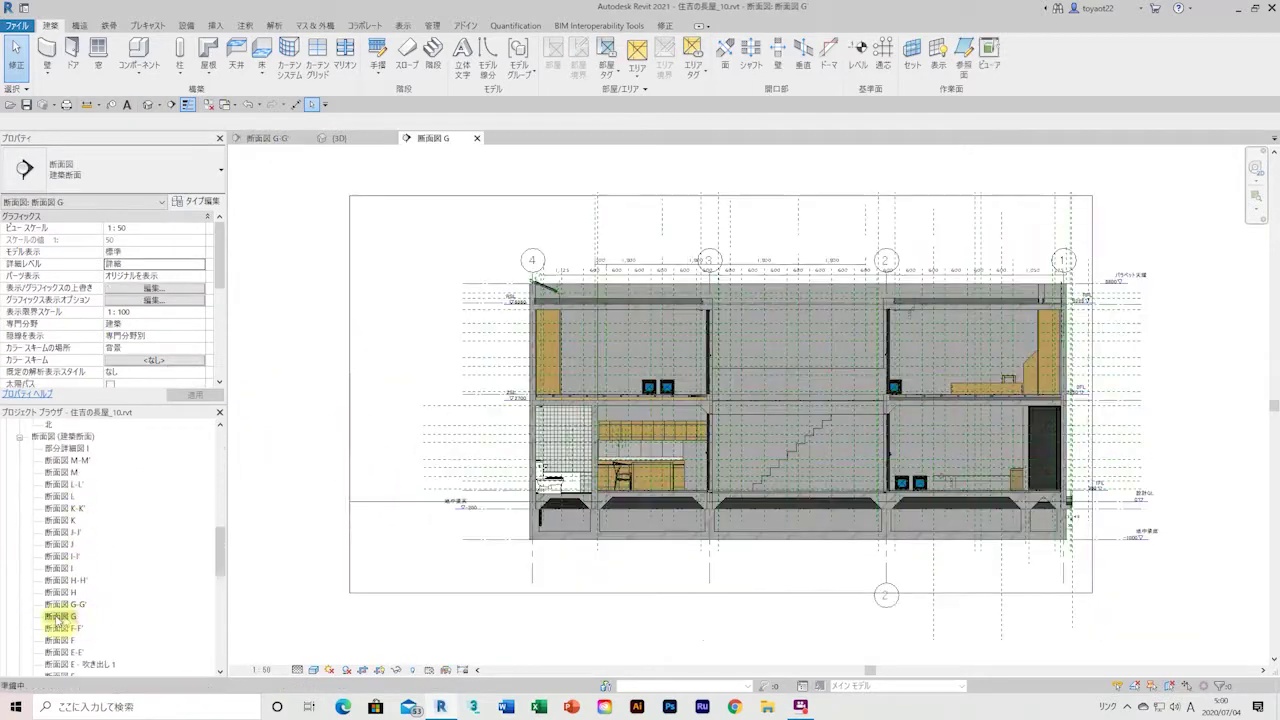
scroll(612, 415, up, 3)
middle_drag(606, 403, 498, 405)
right_click(580, 436)
mouse_move(660, 199)
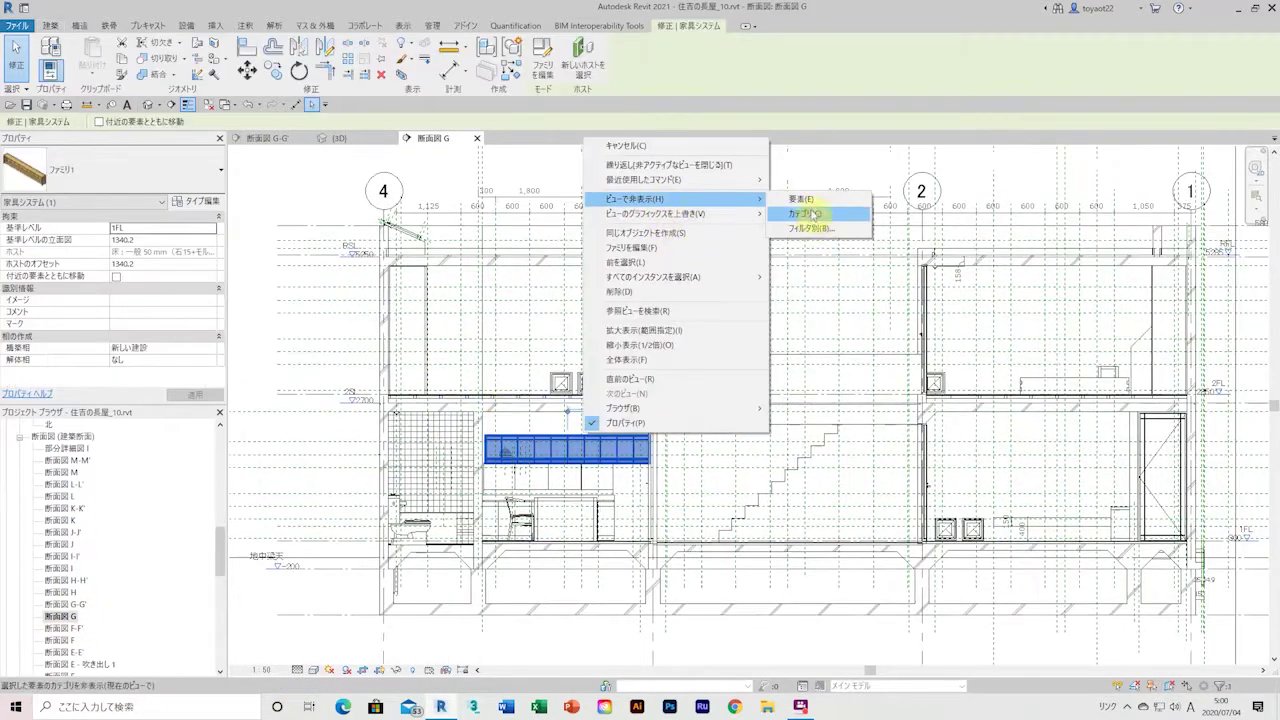
click(814, 209)
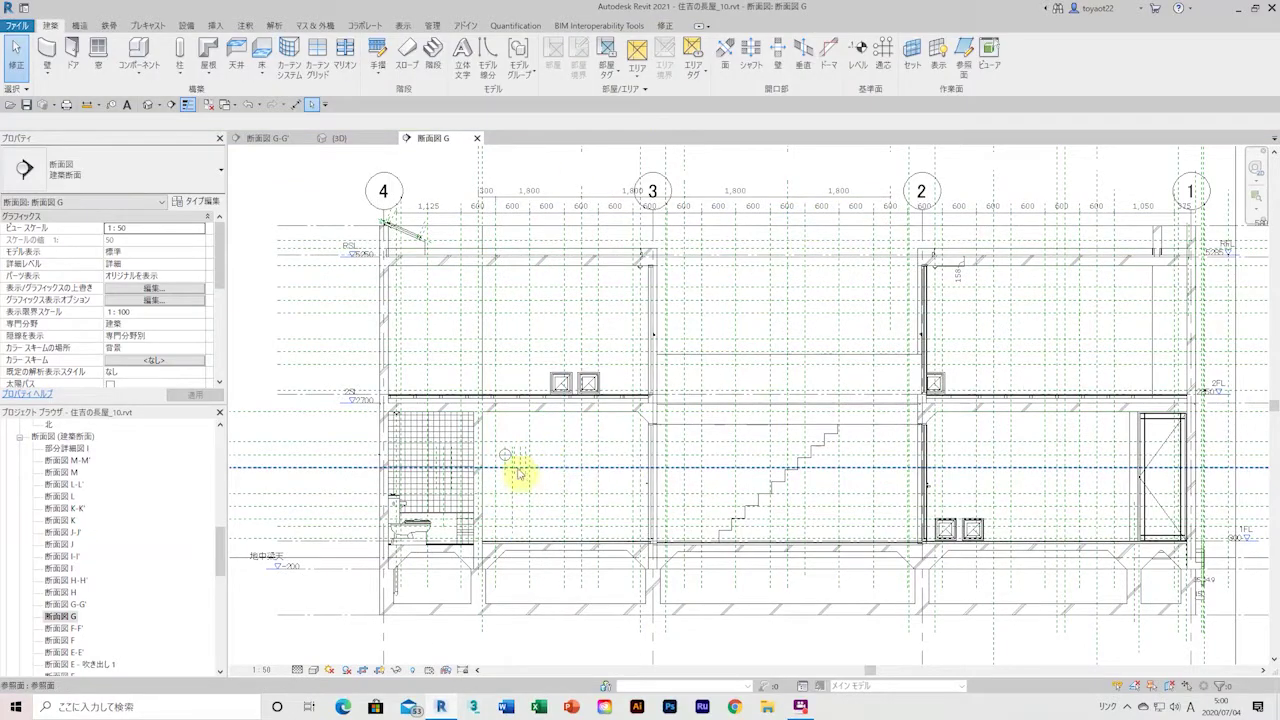
scroll(518, 473, up, 3)
Add an aligned dimension chain up the wall: 337.5, 225, 450, 525 and 375
click(295, 104)
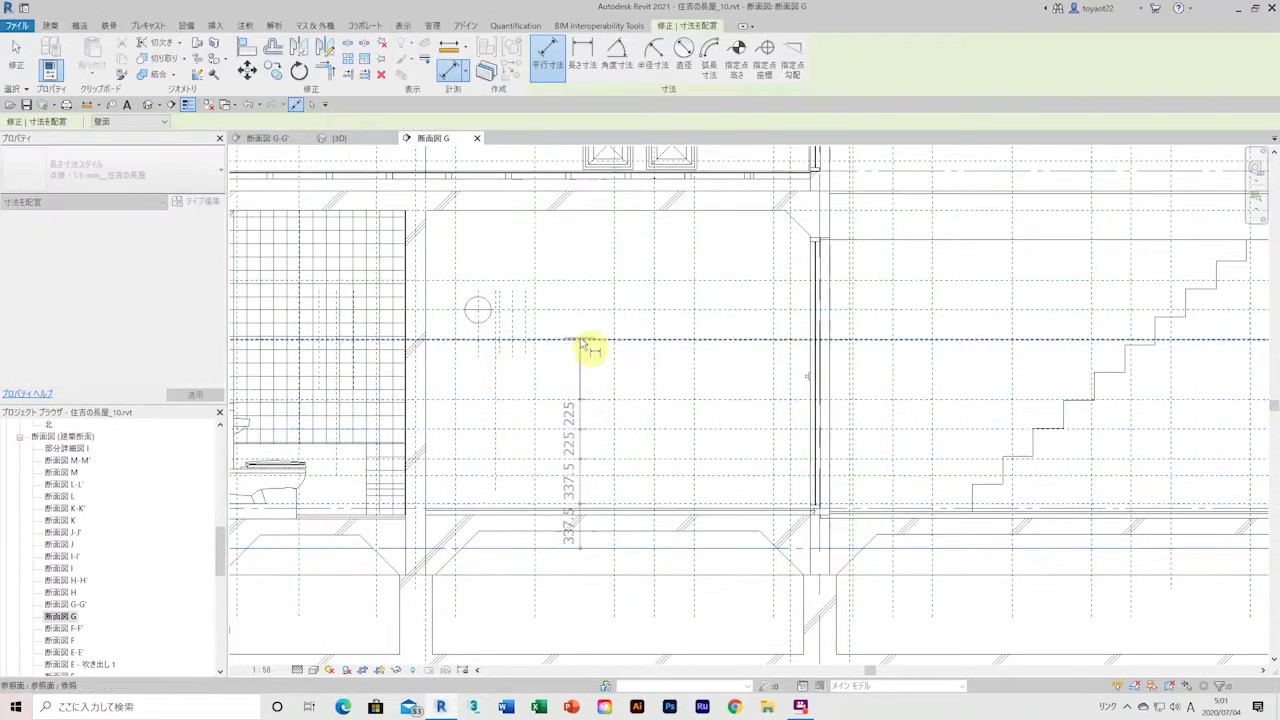
scroll(600, 230, down, 2)
scroll(640, 257, down, 1)
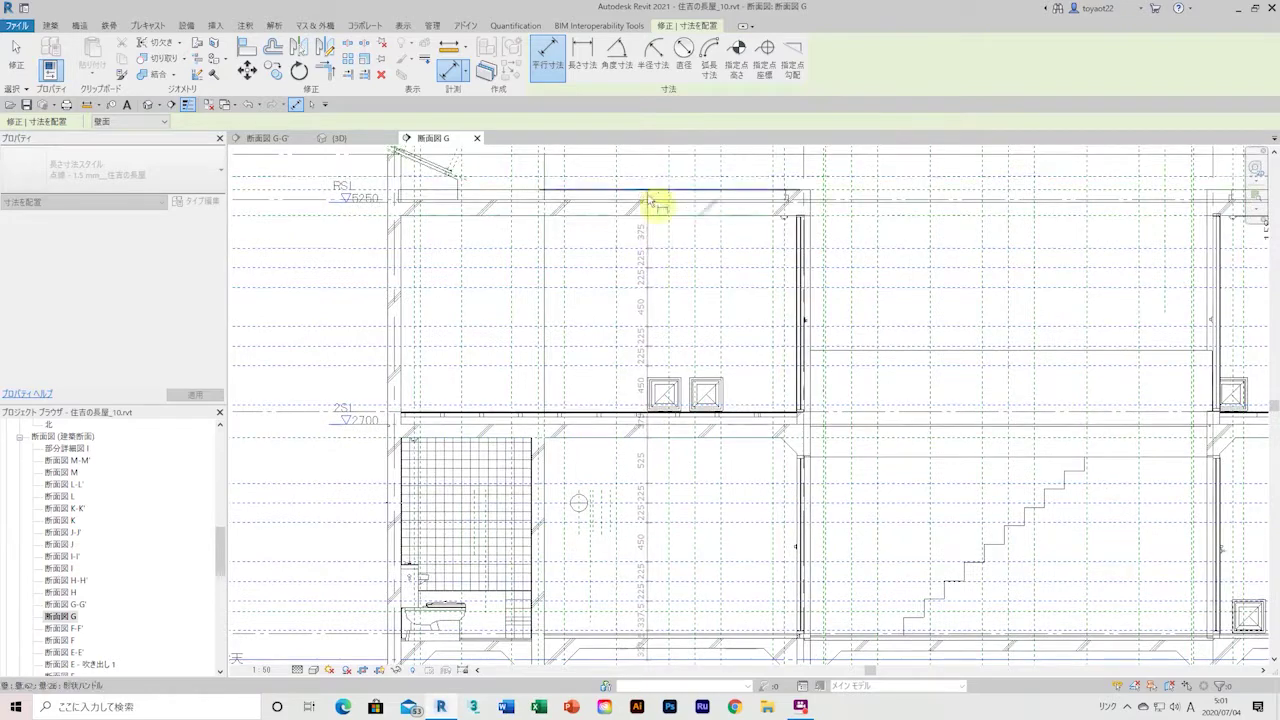
scroll(655, 225, down, 2)
click(657, 294)
scroll(703, 580, up, 5)
click(487, 55)
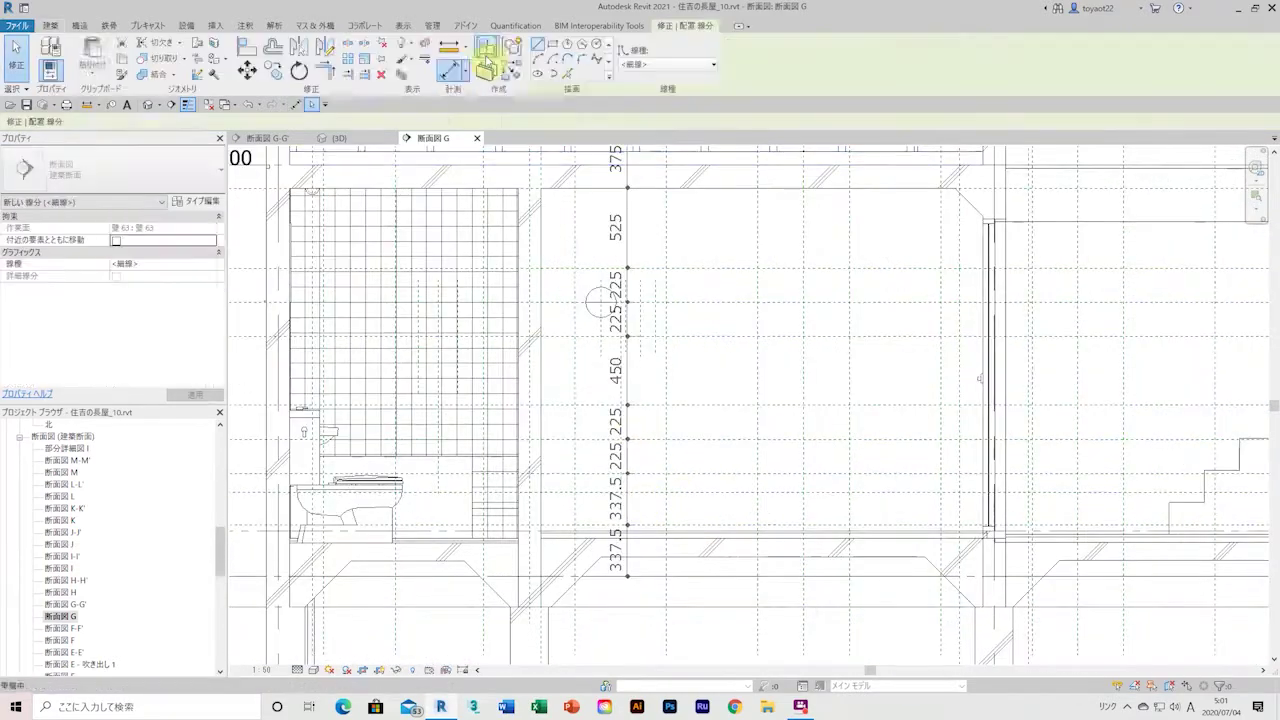
Pick wall face 壁 63 as the model-line work plane in section G, circle radius 15.0
key(Escape)
key(Escape)
click(912, 60)
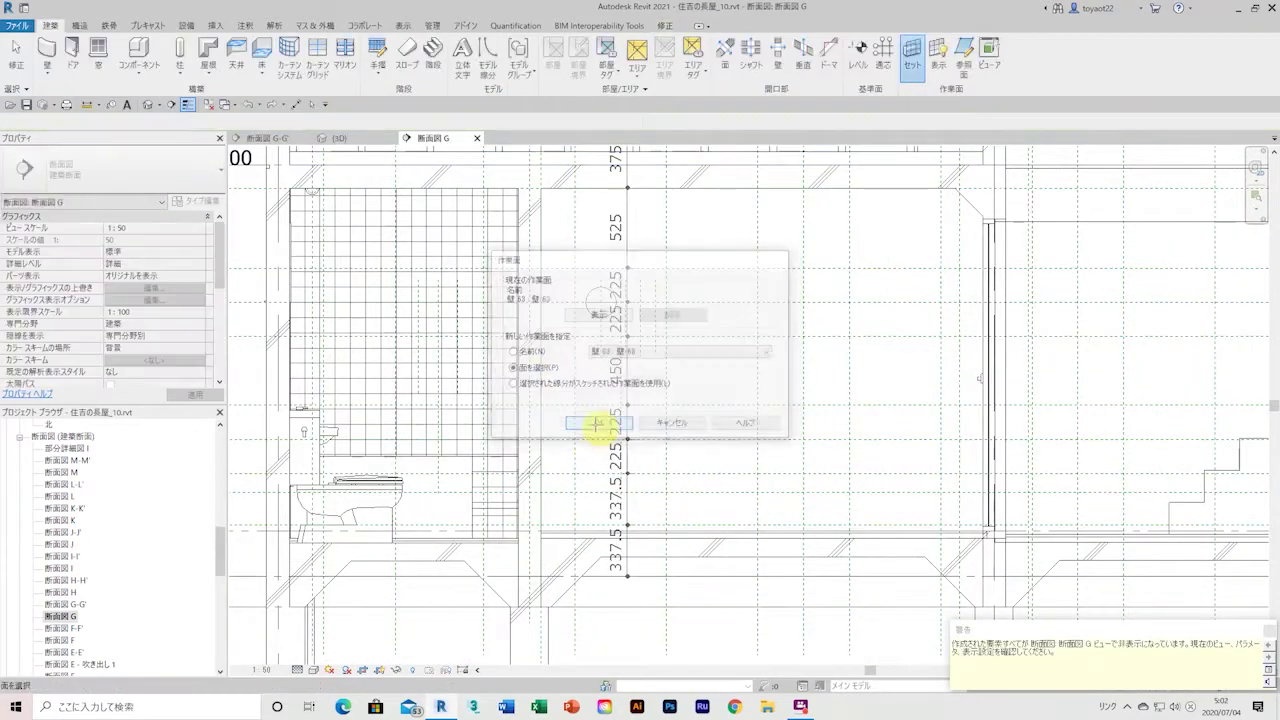
click(487, 55)
click(912, 55)
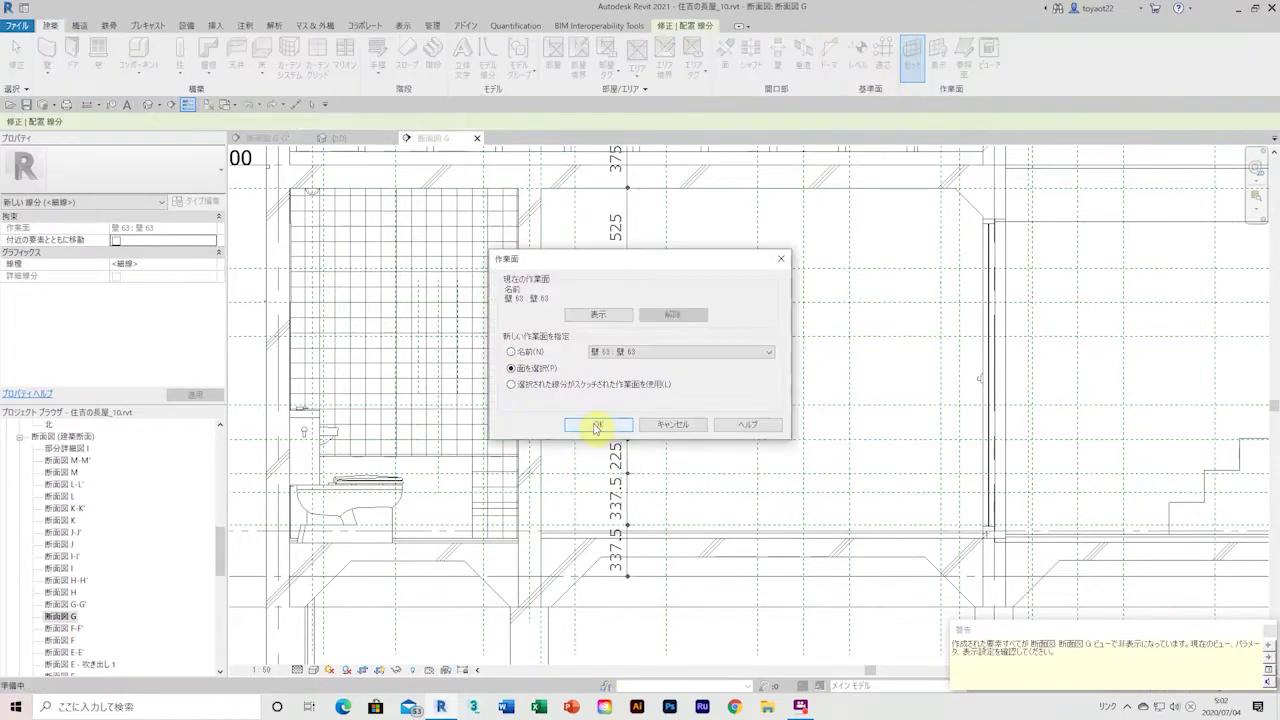
click(591, 423)
click(703, 283)
click(652, 414)
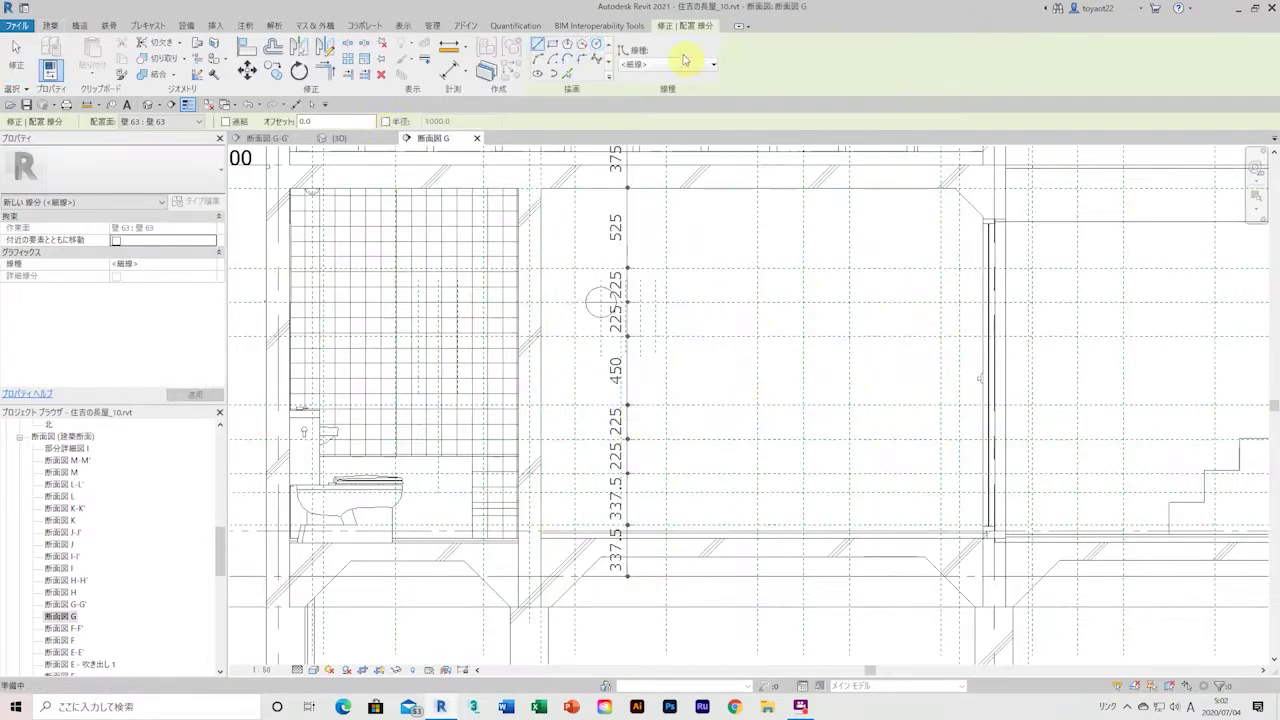
scroll(598, 300, up, 2)
scroll(563, 500, down, 3)
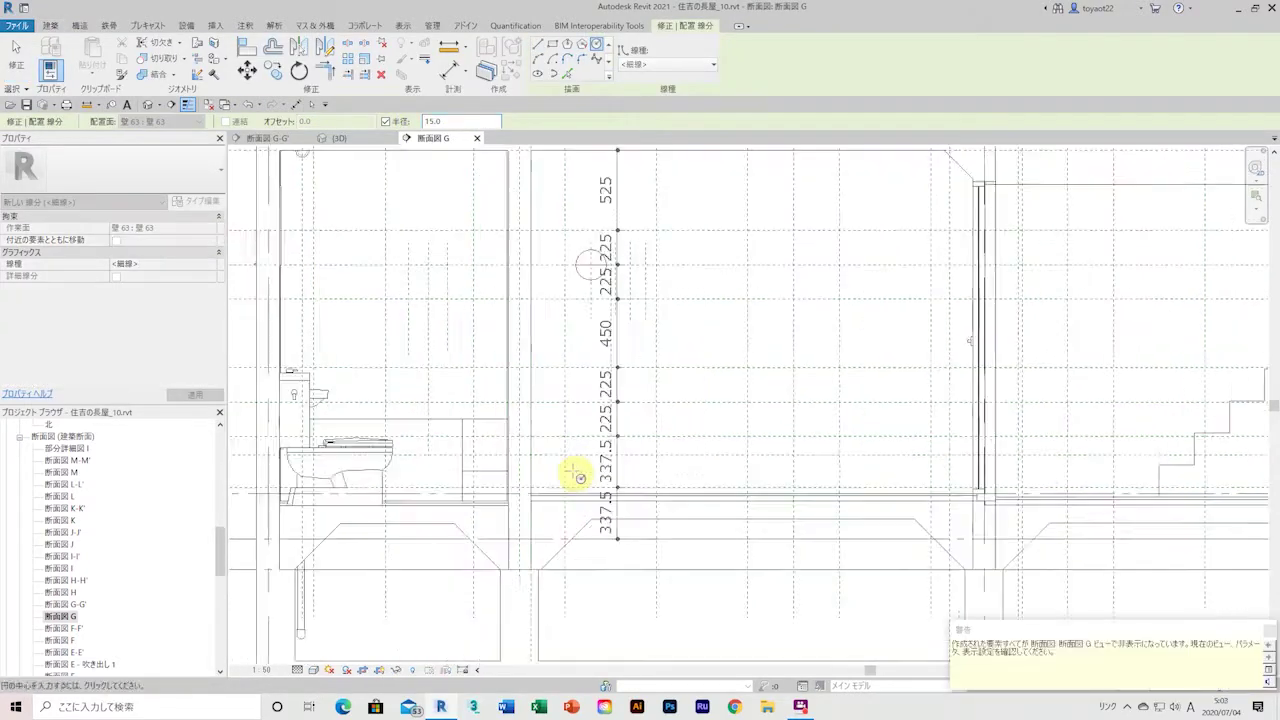
scroll(571, 471, down, 2)
scroll(598, 248, up, 3)
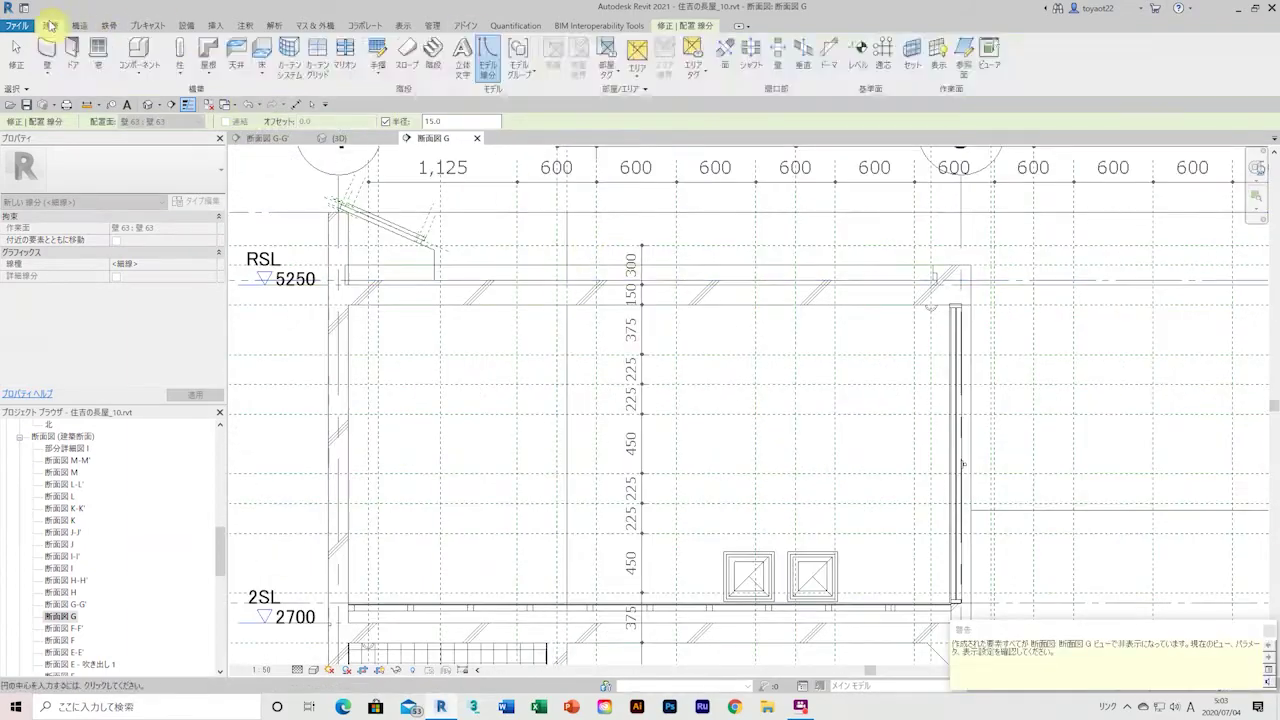
Display the current work plane and check it in the {3D} view
click(937, 55)
scroll(640, 280, down, 5)
scroll(500, 220, down, 3)
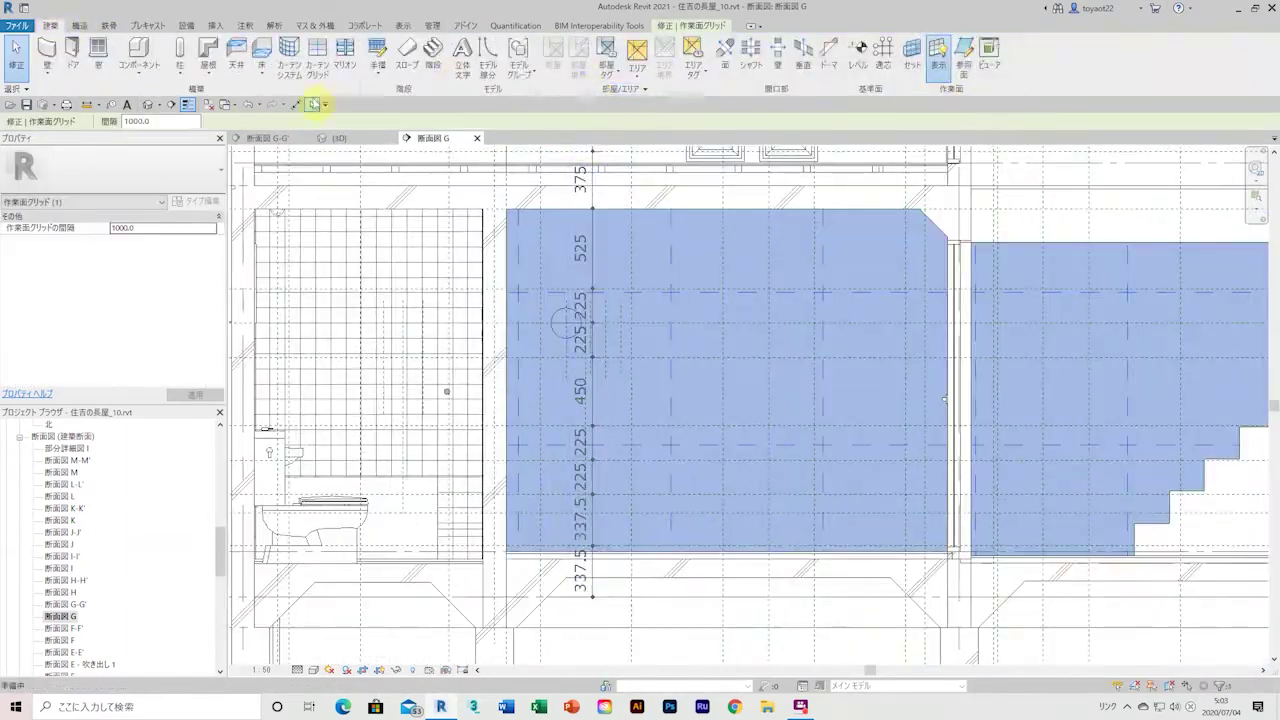
scroll(583, 571, up, 3)
key(ctrl+Tab)
Cancel the Work Plane dialog, then open the 1FL floor plan and section F
scroll(673, 534, up, 3)
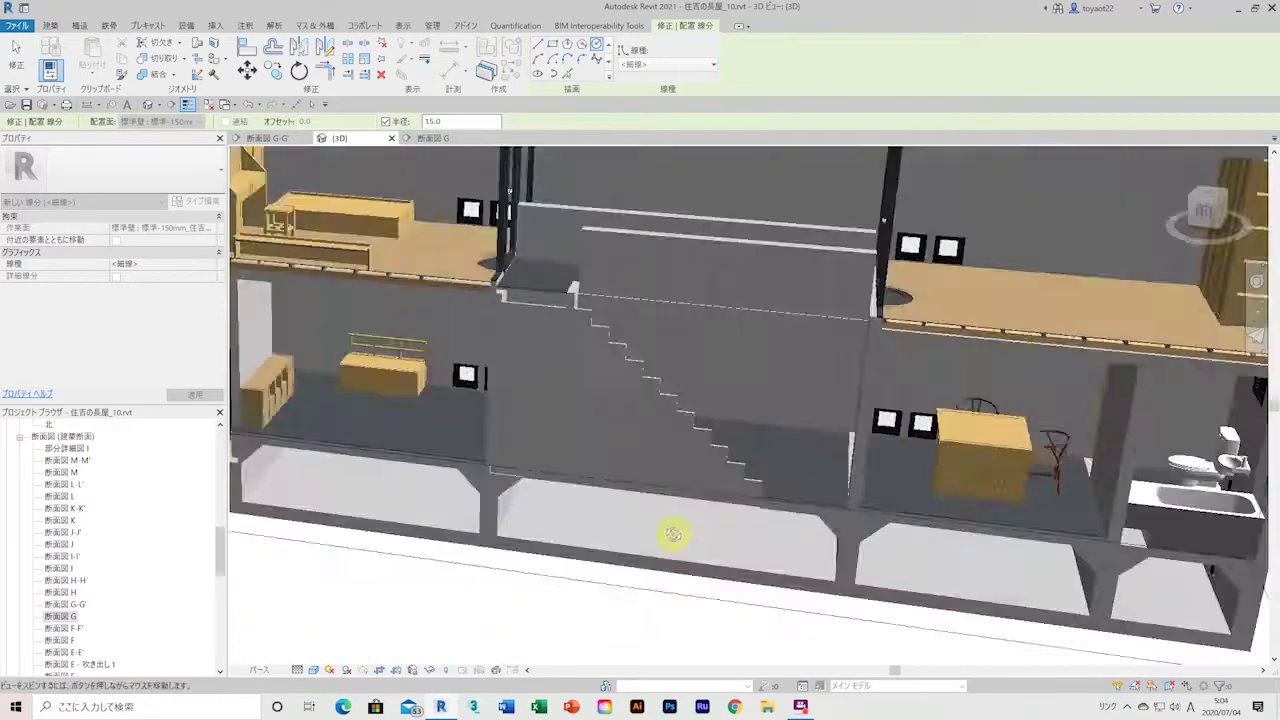
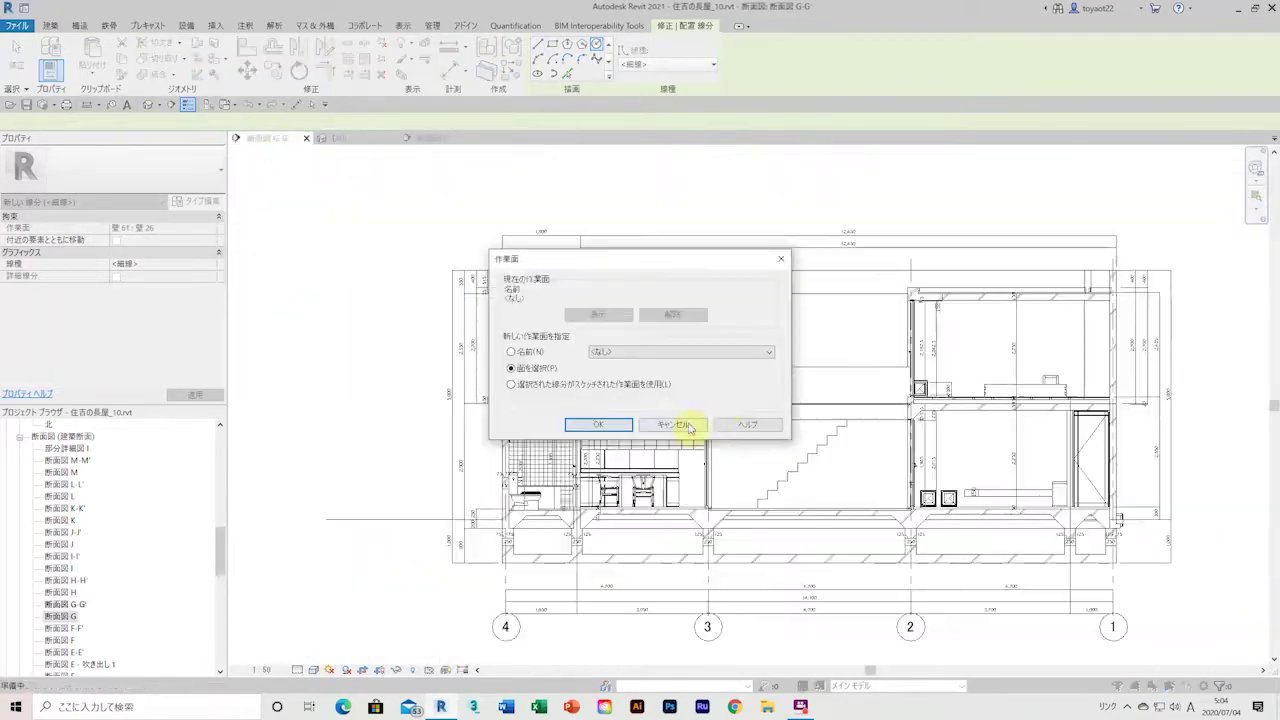
Cancel the Work Plane dialog, then open the 1FL floor plan and section F
click(689, 425)
scroll(514, 429, up, 5)
scroll(68, 481, up, 3)
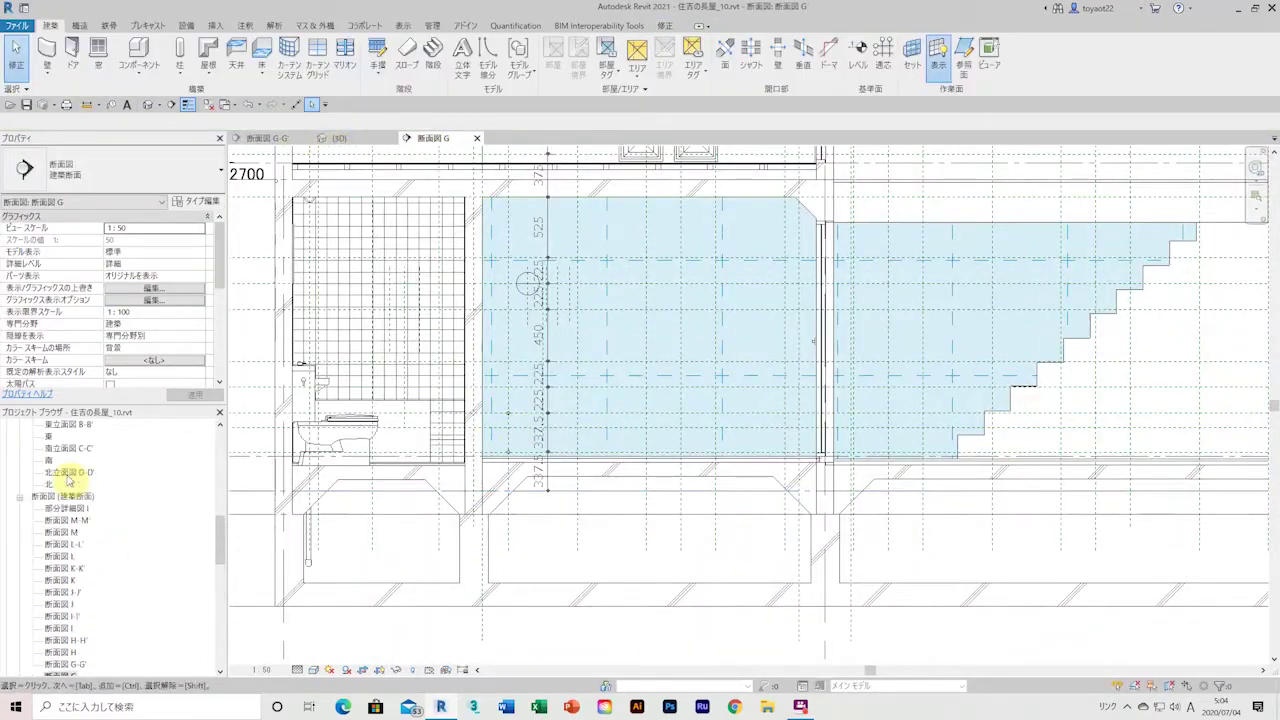
scroll(100, 500, up, 5)
double_click(139, 524)
scroll(830, 422, up, 5)
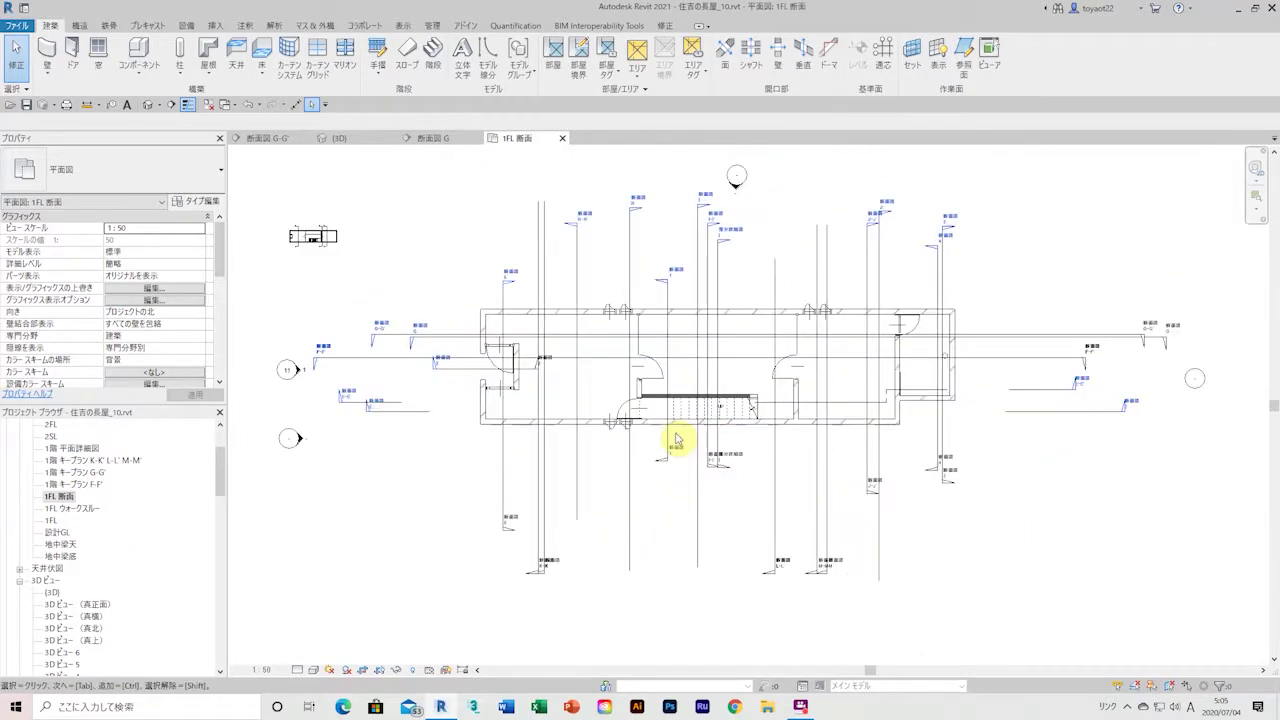
double_click(316, 368)
click(512, 137)
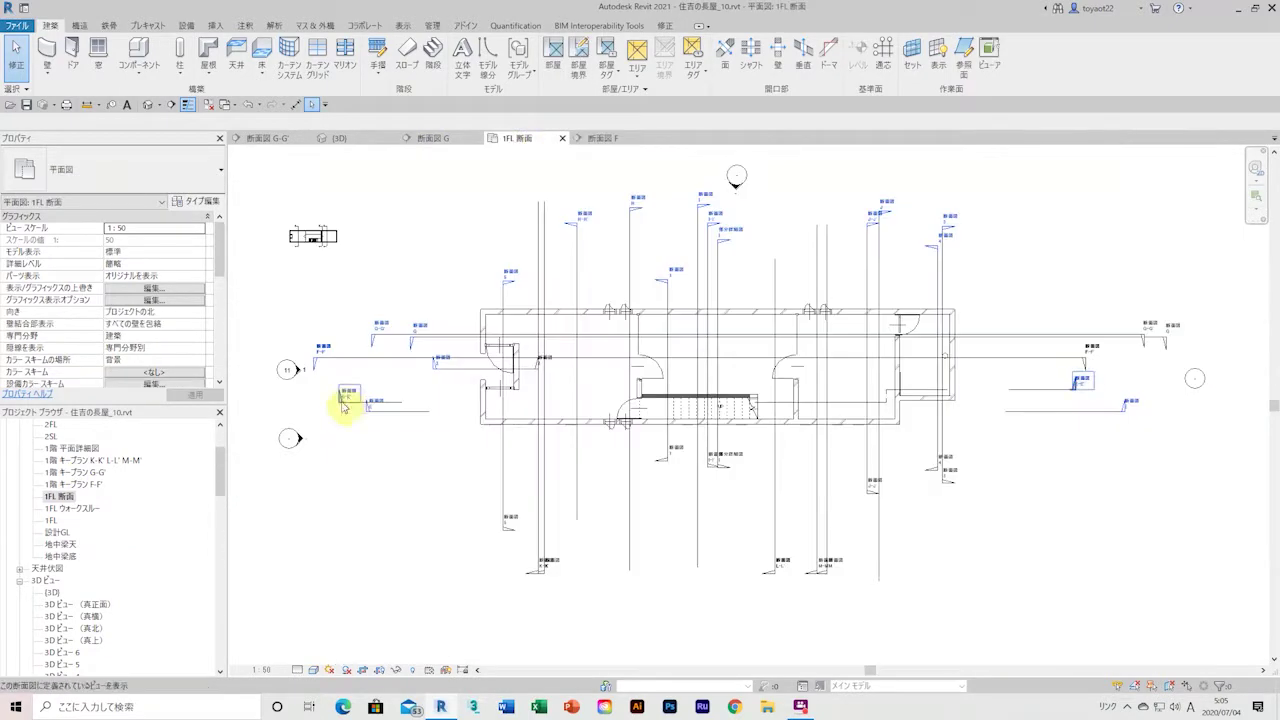
Open section E-E', then switch to the sectioned 3D view and orbit it
double_click(338, 400)
scroll(690, 497, down, 2)
click(280, 140)
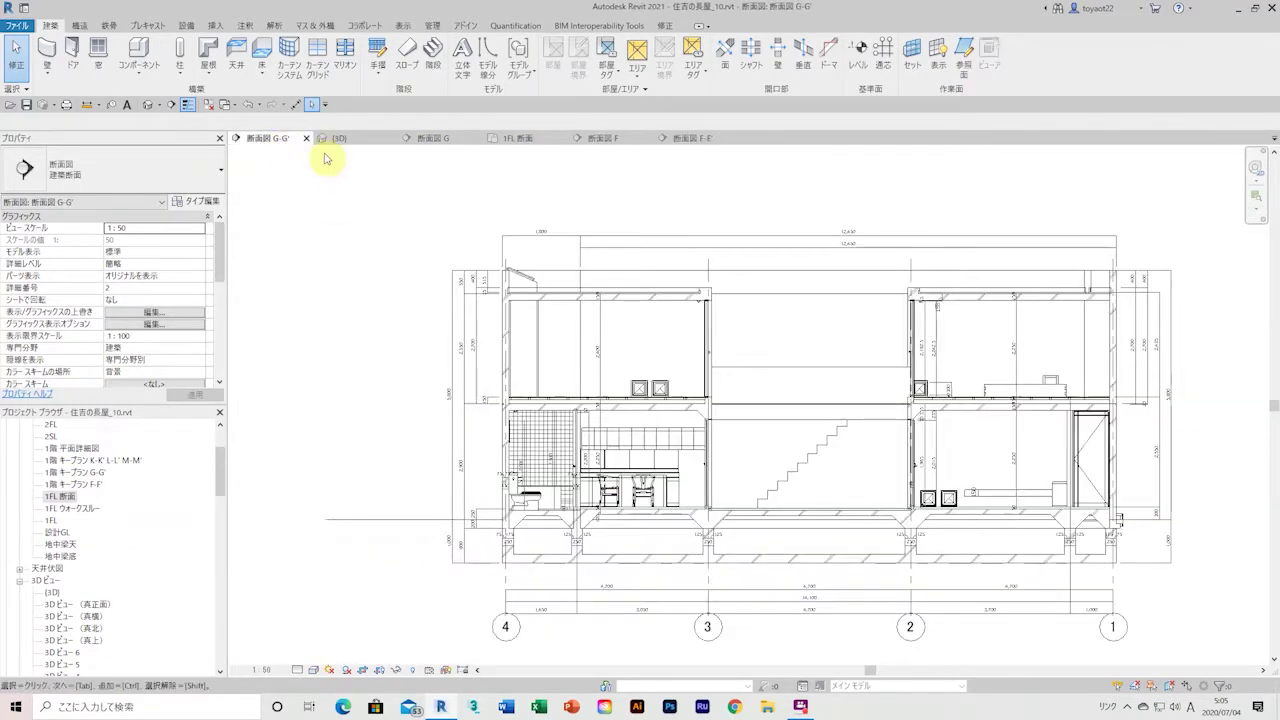
click(335, 138)
mouse_move(509, 466)
shift+middle_down()
mouse_move(720, 427)
mouse_move(651, 400)
mouse_move(730, 440)
shift+middle_up()
scroll(818, 460, up, 2)
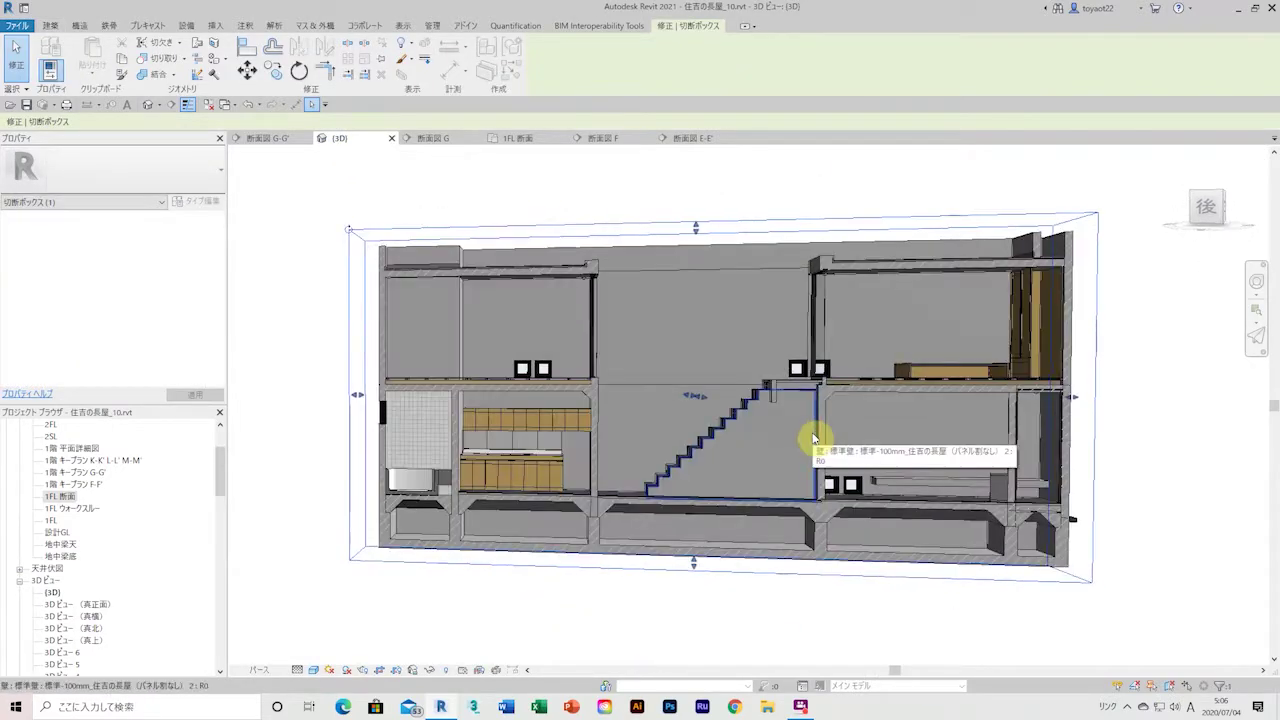
scroll(154, 524, up, 2)
Open section F-F', revisit E-E', and open sheet 15 with the F-F' section
double_click(62, 580)
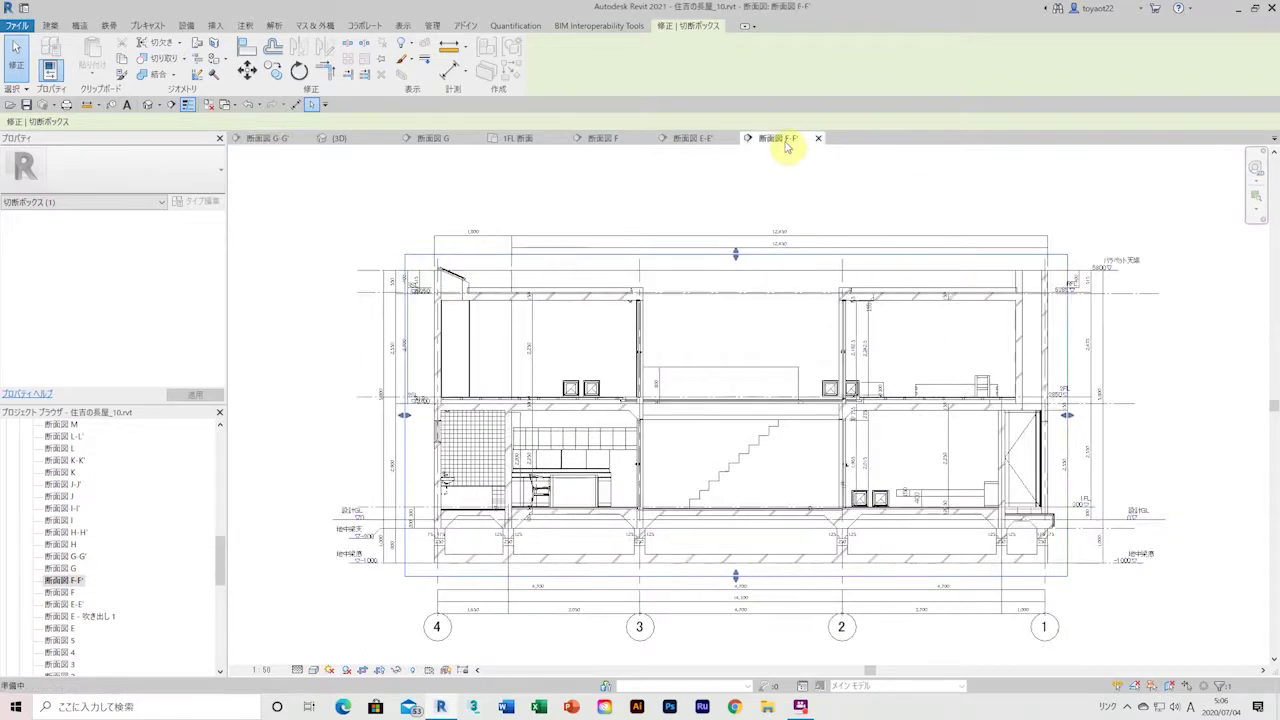
click(705, 143)
scroll(686, 449, up, 2)
scroll(685, 450, down, 2)
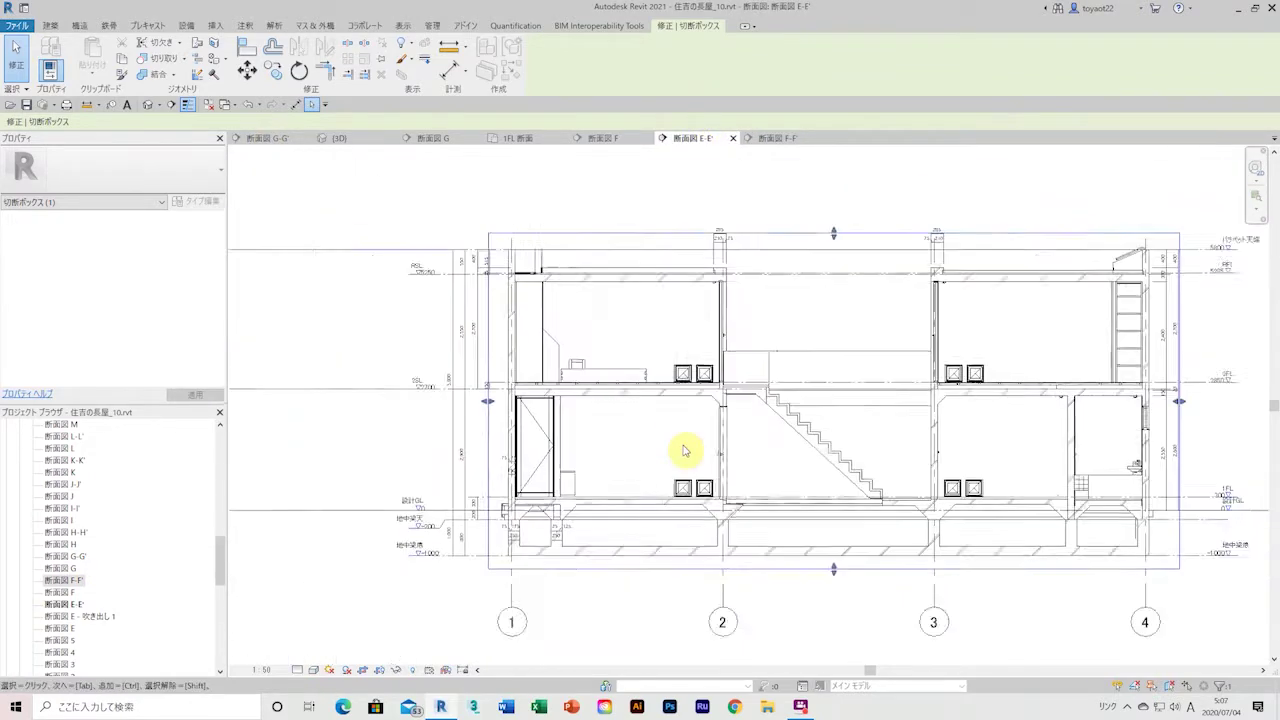
scroll(72, 600, down, 5)
double_click(70, 581)
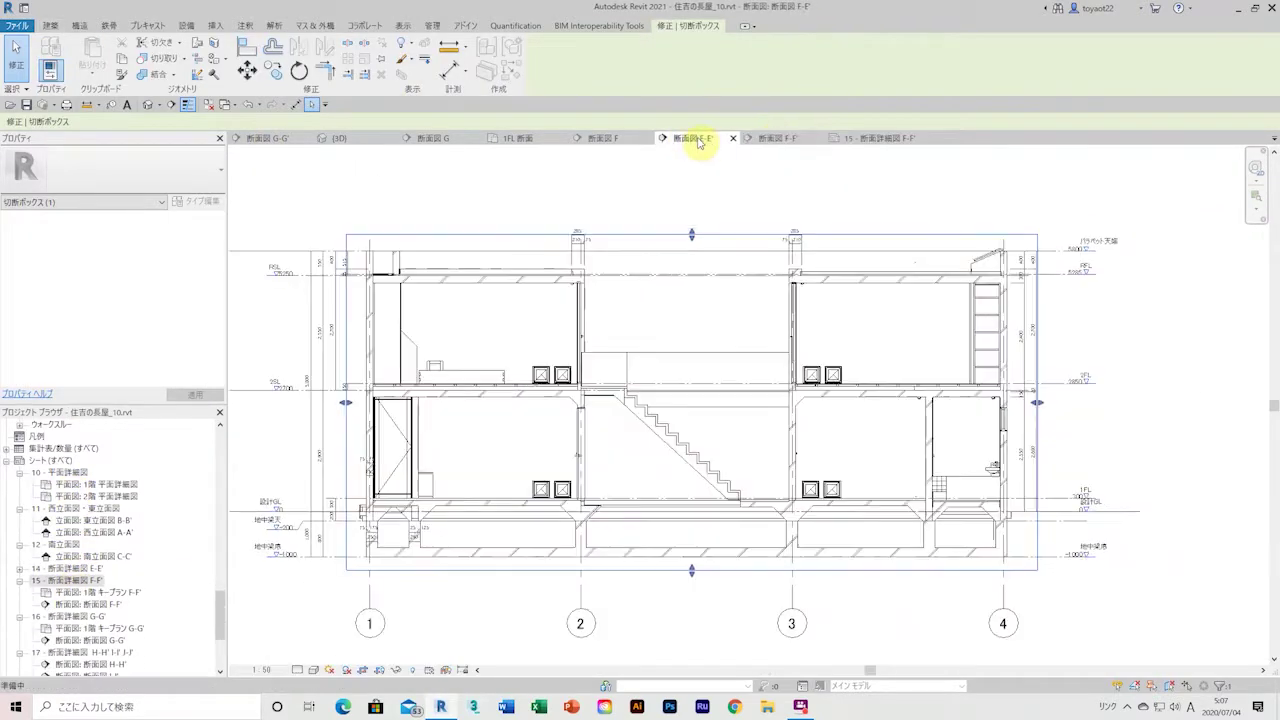
Open section E, then reopen section 断面図 G
double_click(66, 519)
scroll(749, 483, up, 2)
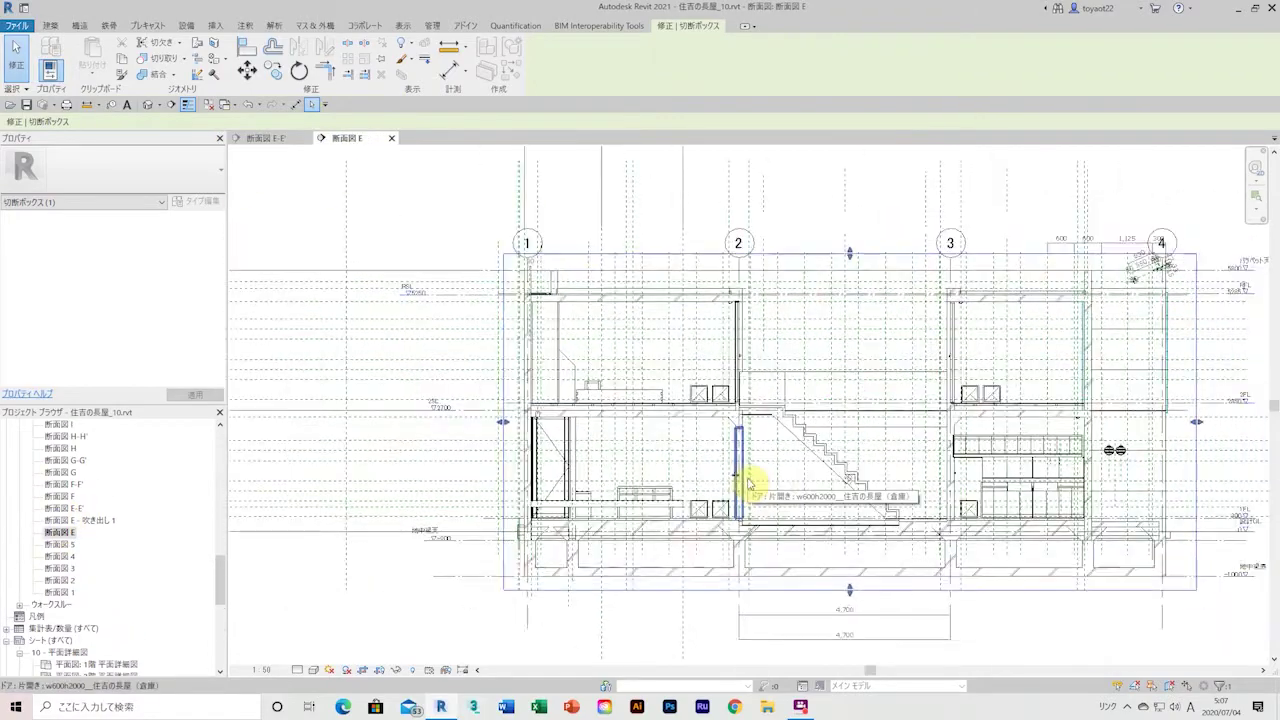
scroll(749, 486, up, 2)
scroll(516, 468, up, 2)
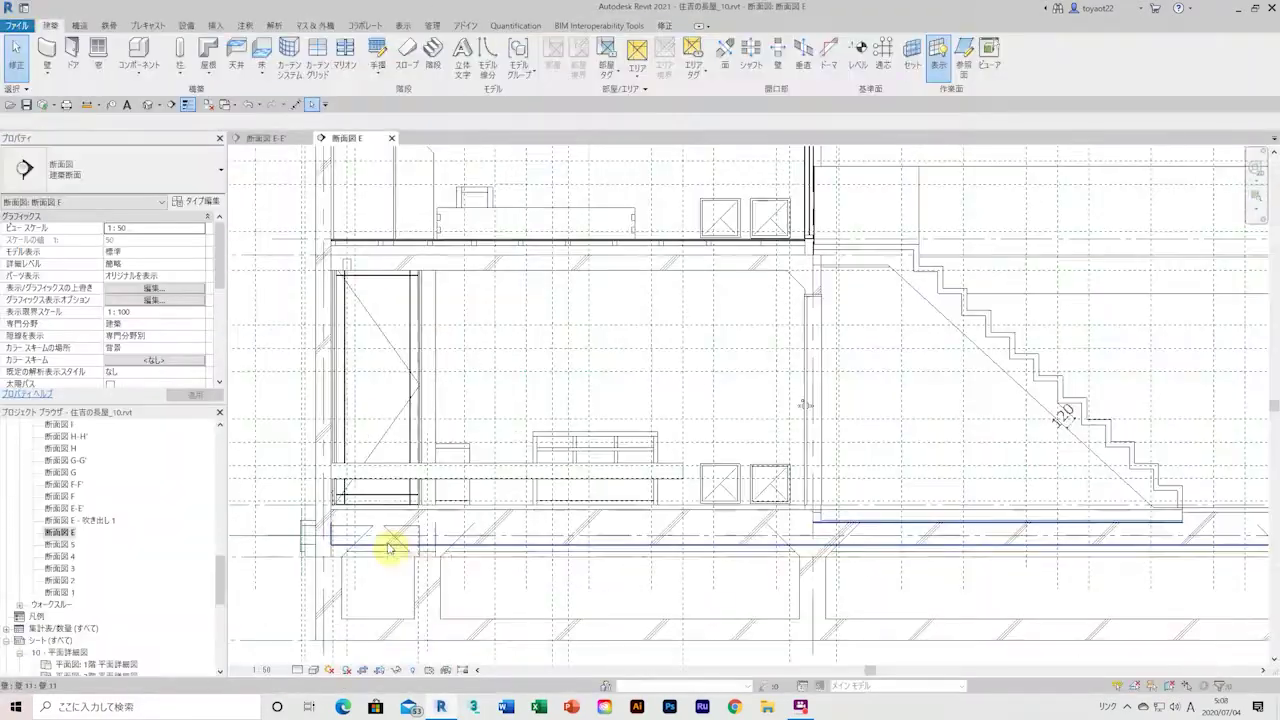
double_click(74, 484)
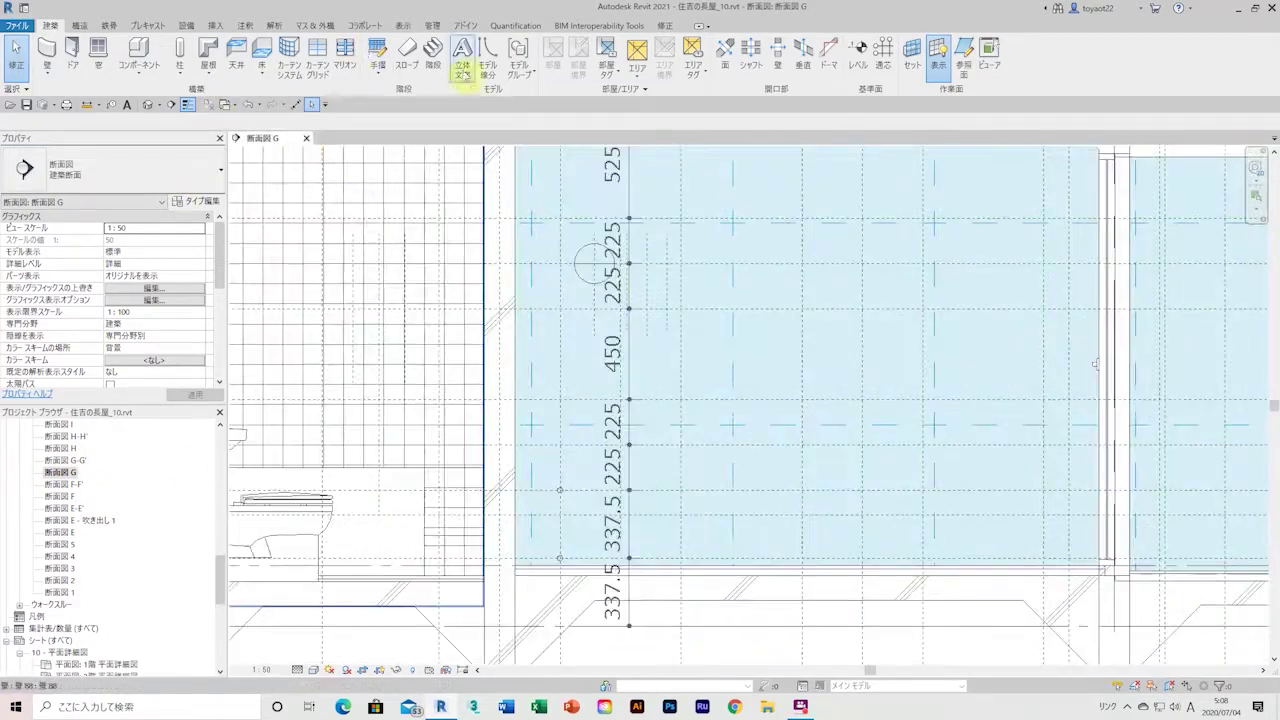
Draw a radius-15 Model Line circle on the wall and check it in the default 3D view
click(487, 70)
scroll(563, 251, down, 2)
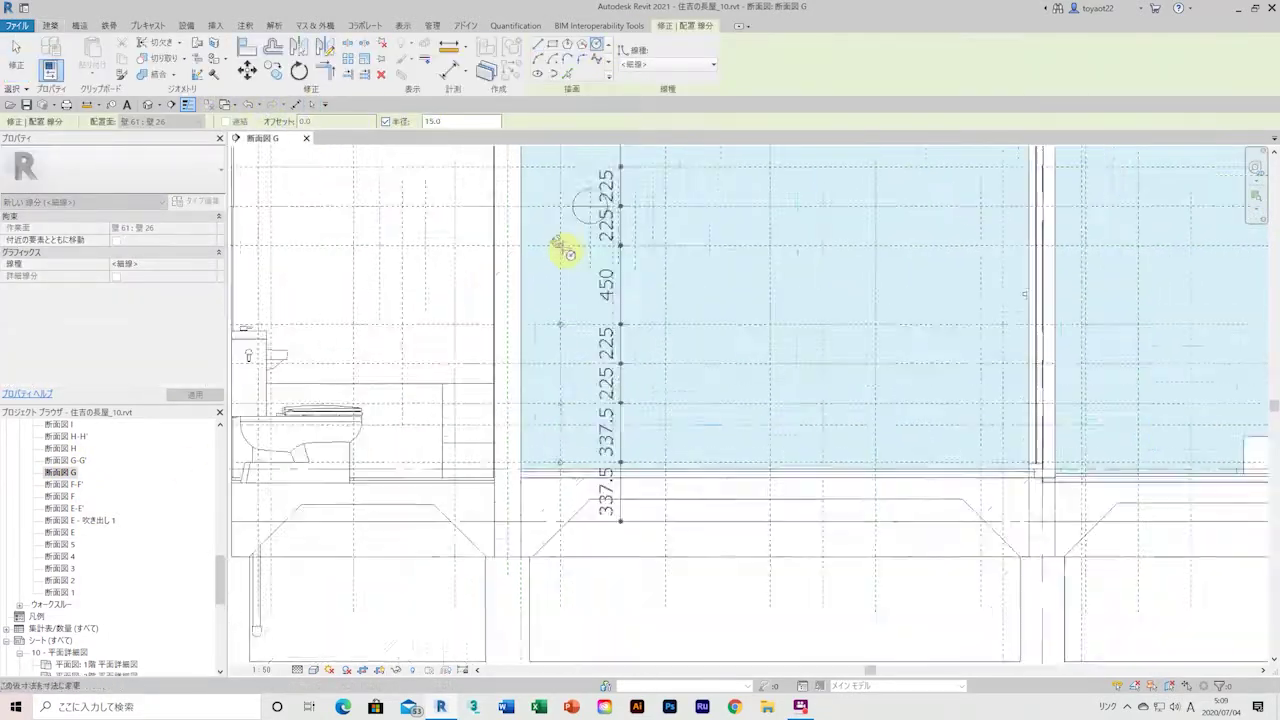
scroll(534, 337, down, 2)
scroll(538, 350, down, 2)
scroll(538, 350, up, 2)
scroll(551, 408, down, 5)
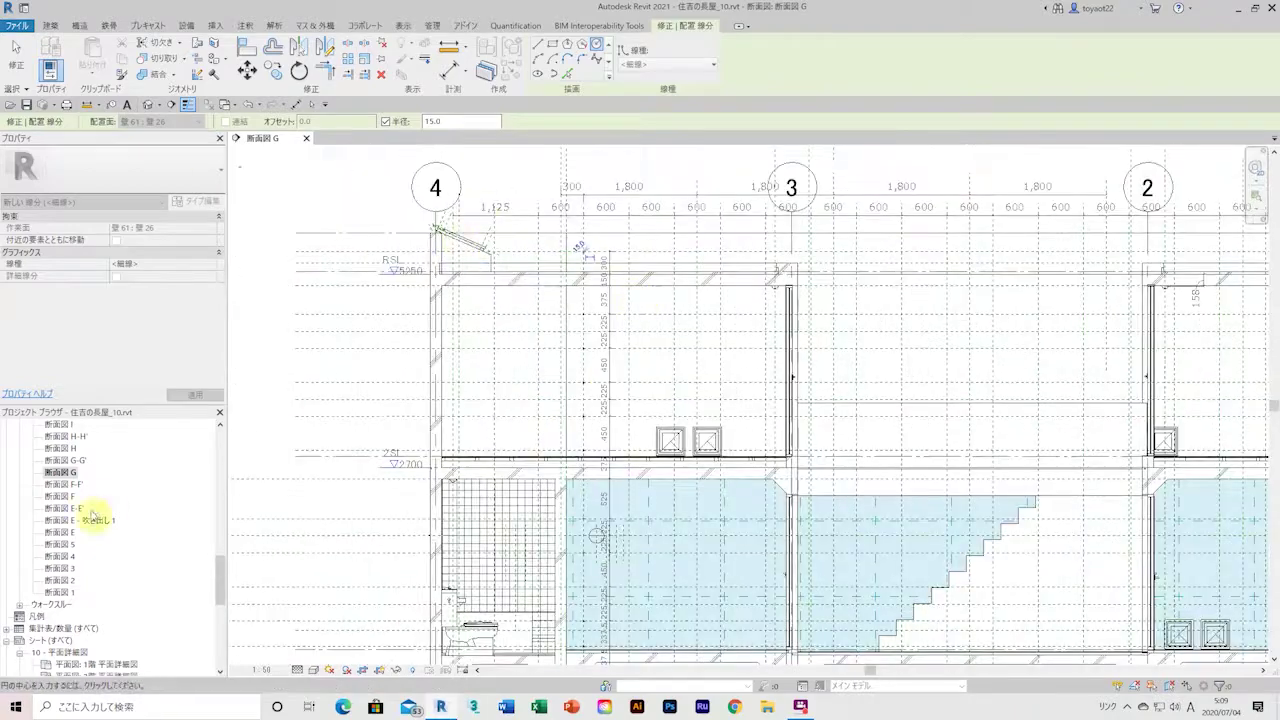
scroll(100, 514, down, 5)
double_click(52, 472)
shift+middle_drag(795, 400, 730, 366)
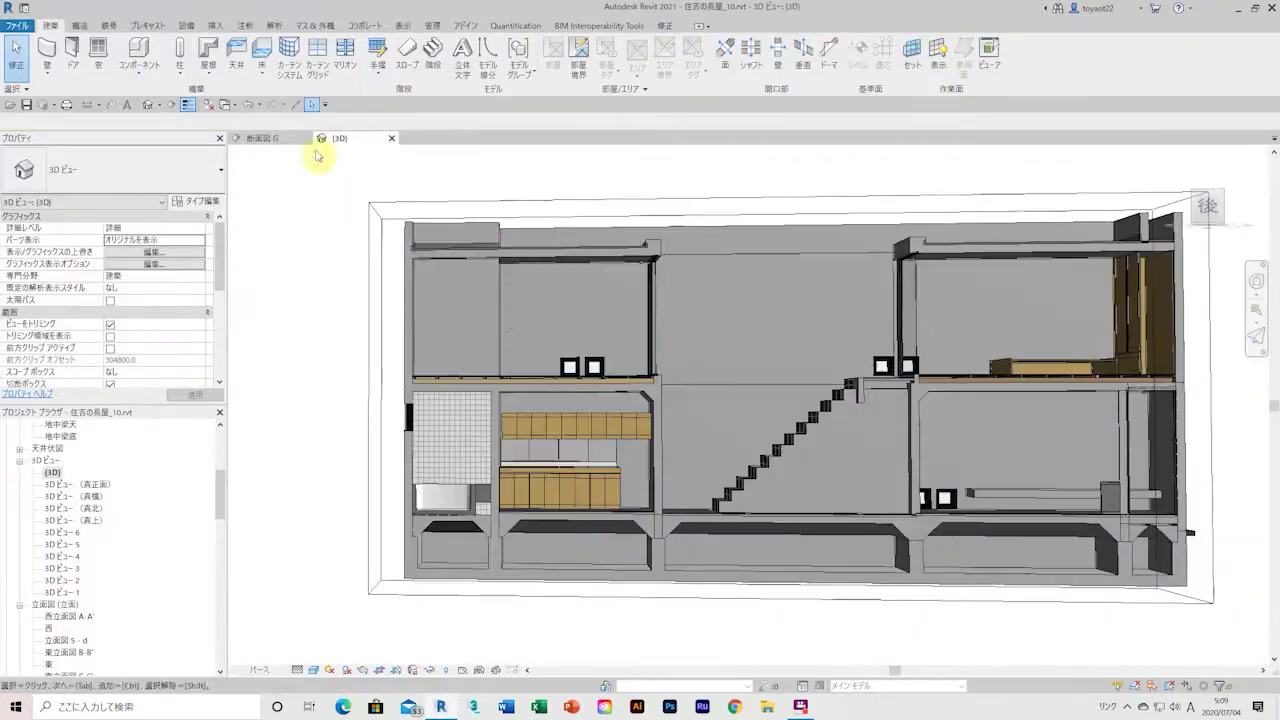
In section G, select the circle and array it into group 配列グループ 2
click(262, 138)
scroll(549, 271, up, 3)
click(549, 271)
scroll(548, 455, down, 2)
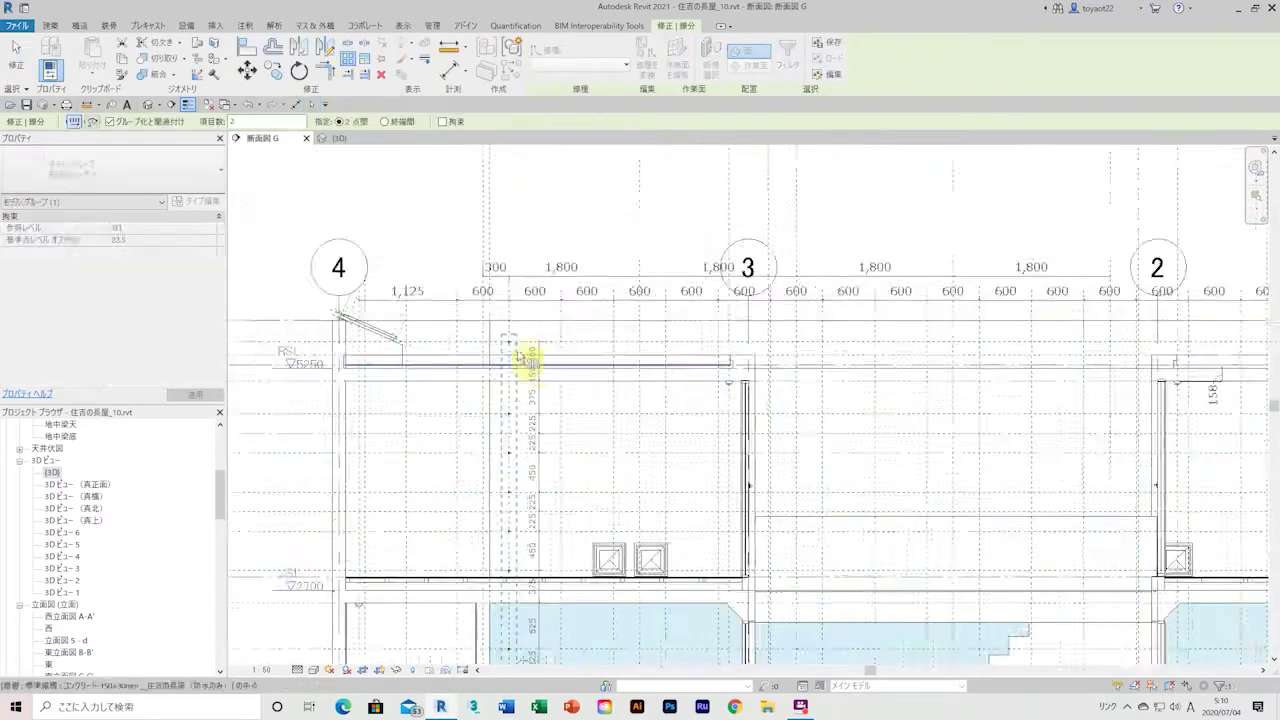
click(688, 316)
scroll(688, 316, up, 1)
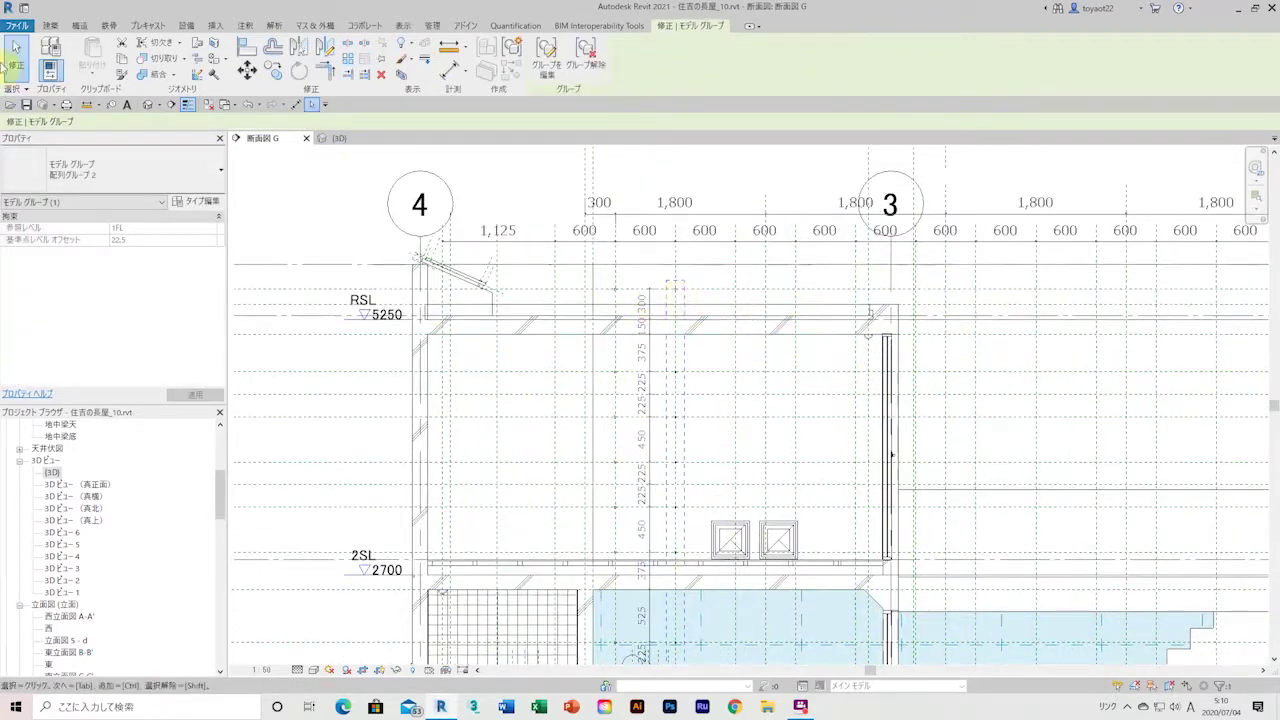
scroll(673, 370, up, 1)
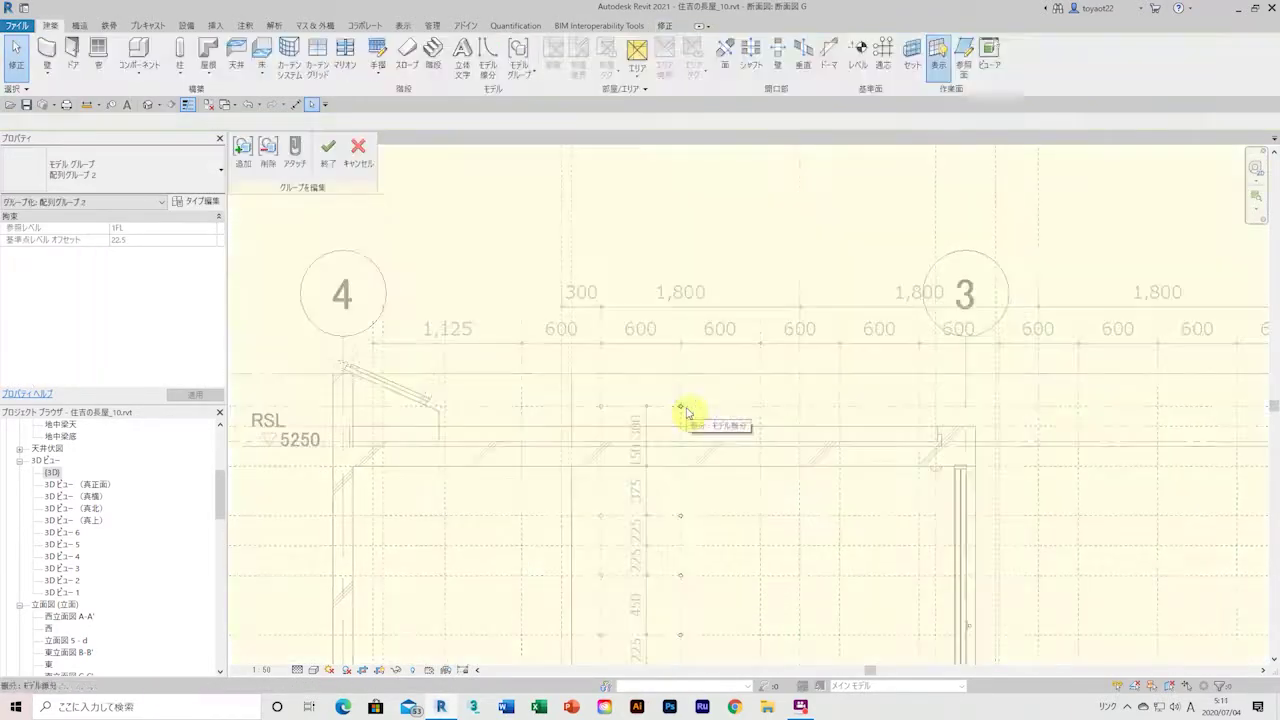
scroll(737, 421, down, 3)
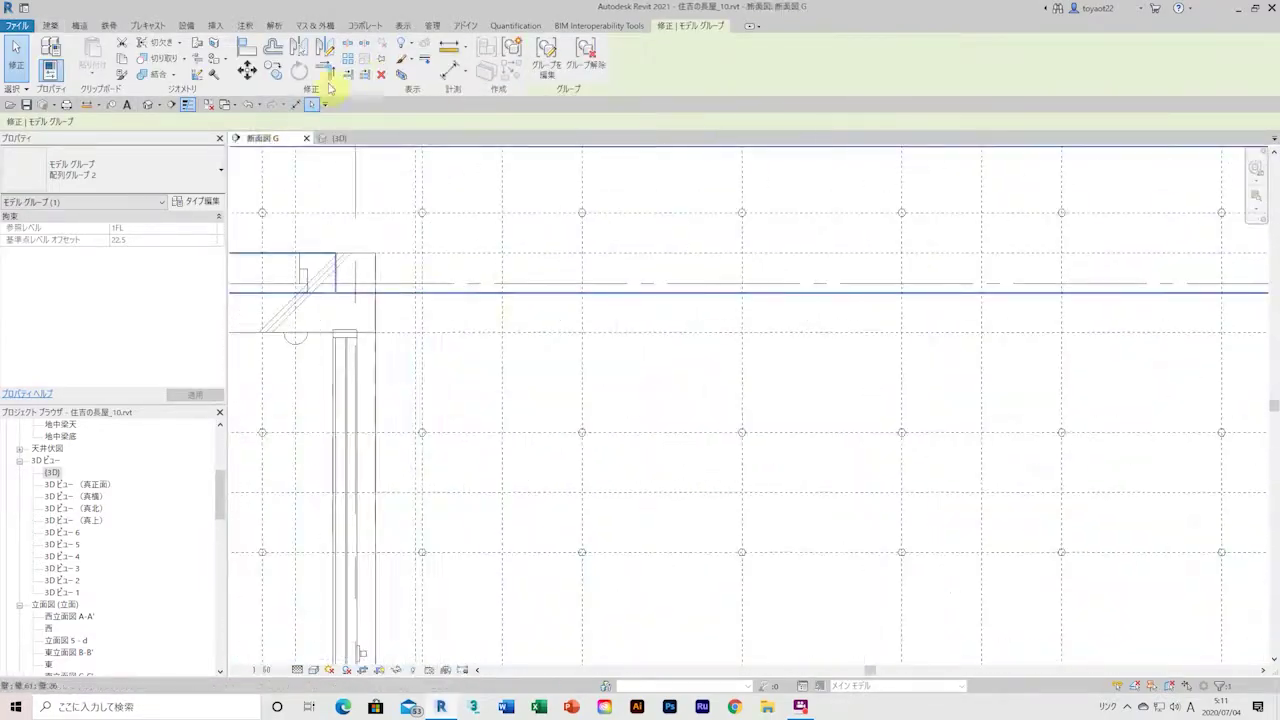
Start a 15.0-radius Model Line circle, panning section G and the 3D view to the lower wall
click(596, 45)
scroll(797, 337, down, 3)
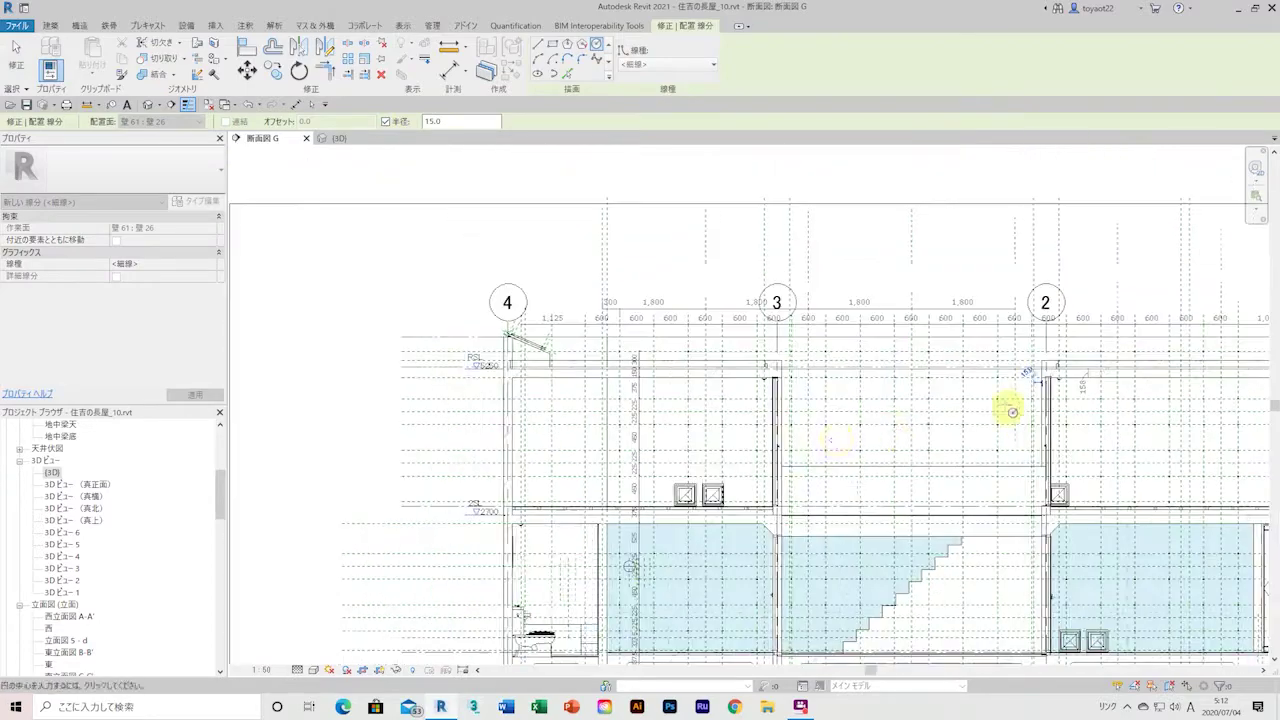
scroll(632, 470, up, 3)
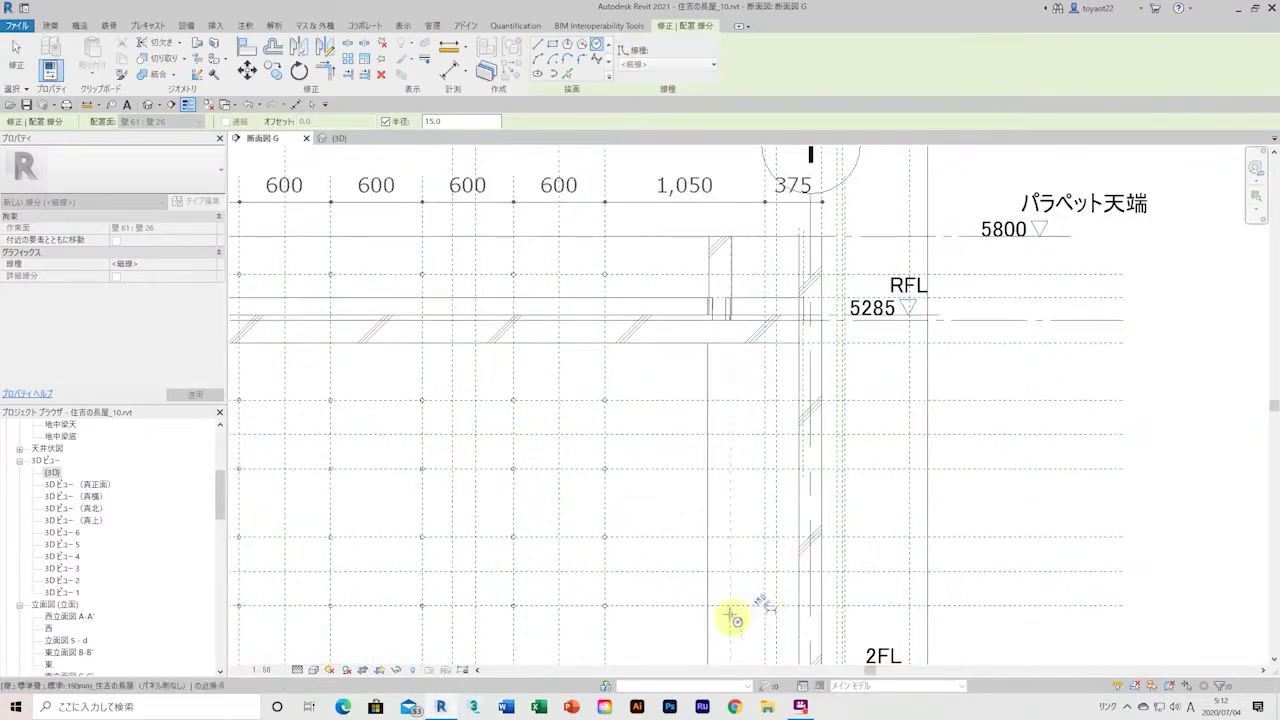
middle_drag(750, 586, 749, 486)
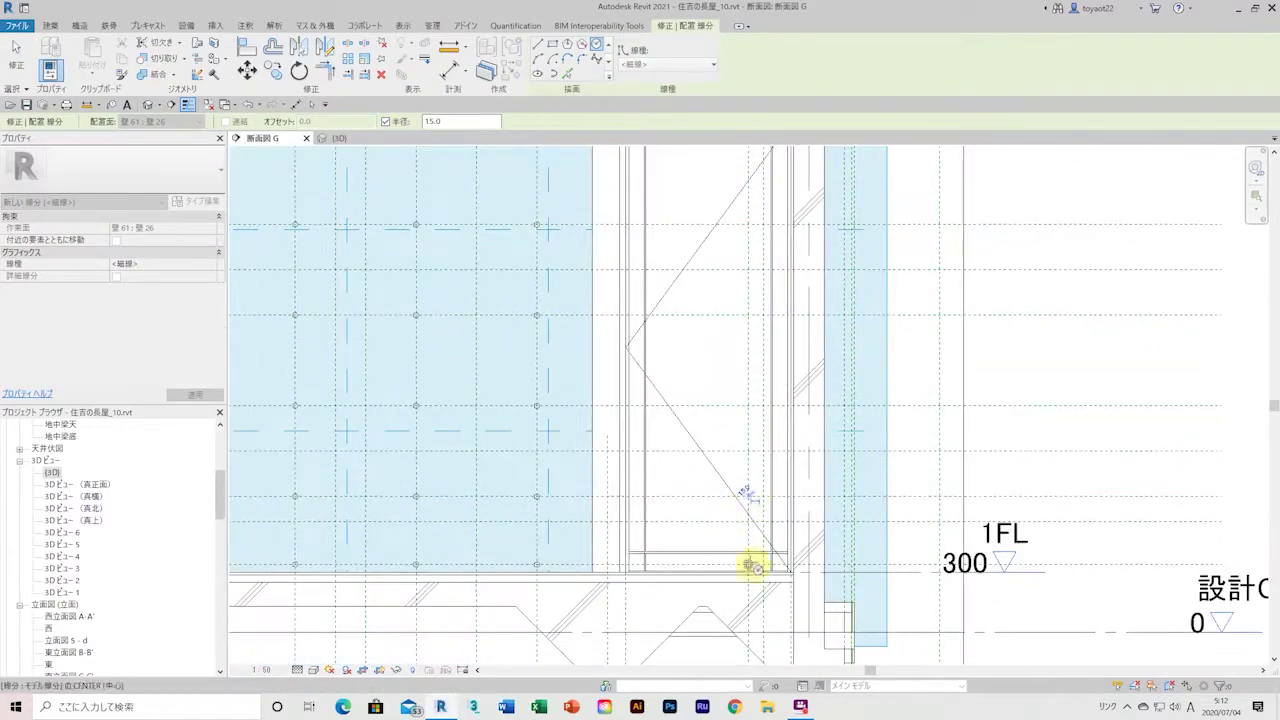
click(339, 138)
scroll(1037, 526, up, 3)
scroll(1070, 515, down, 1)
scroll(1026, 522, down, 1)
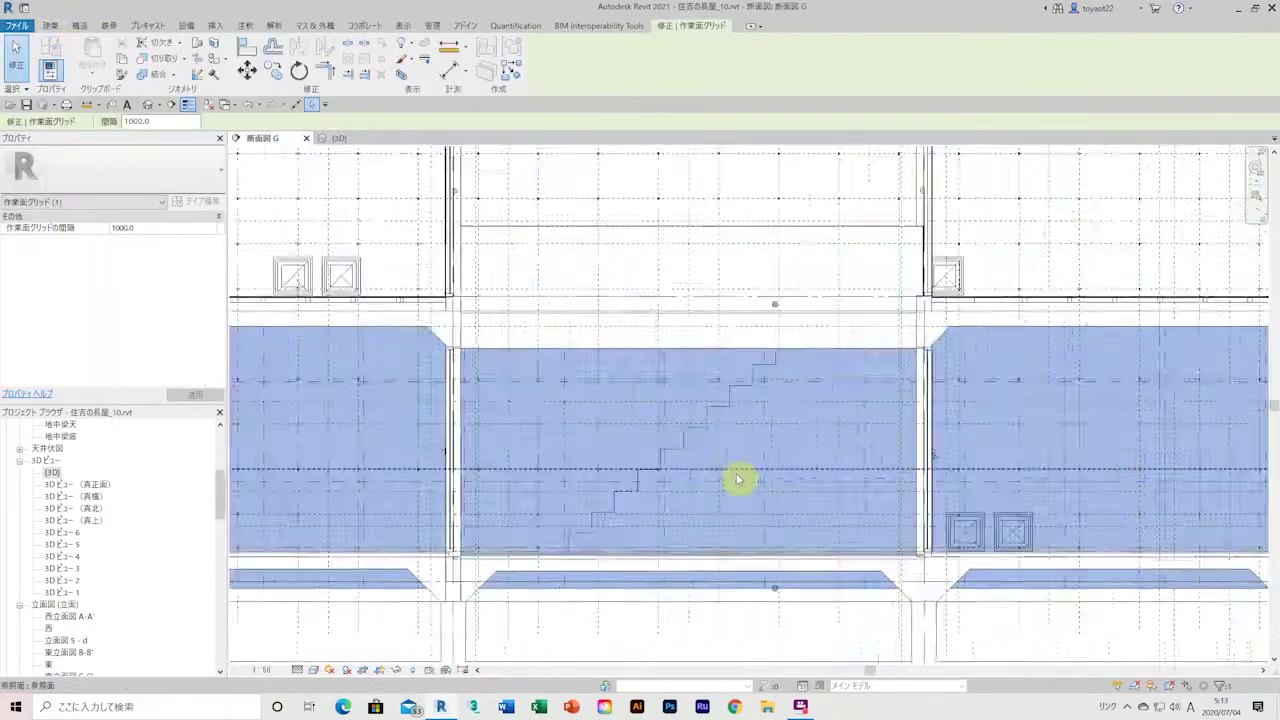
Place 15.0-radius circles on the lower-floor wall of section G at the grid points
scroll(737, 477, up, 4)
key(l)
key(i)
click(805, 293)
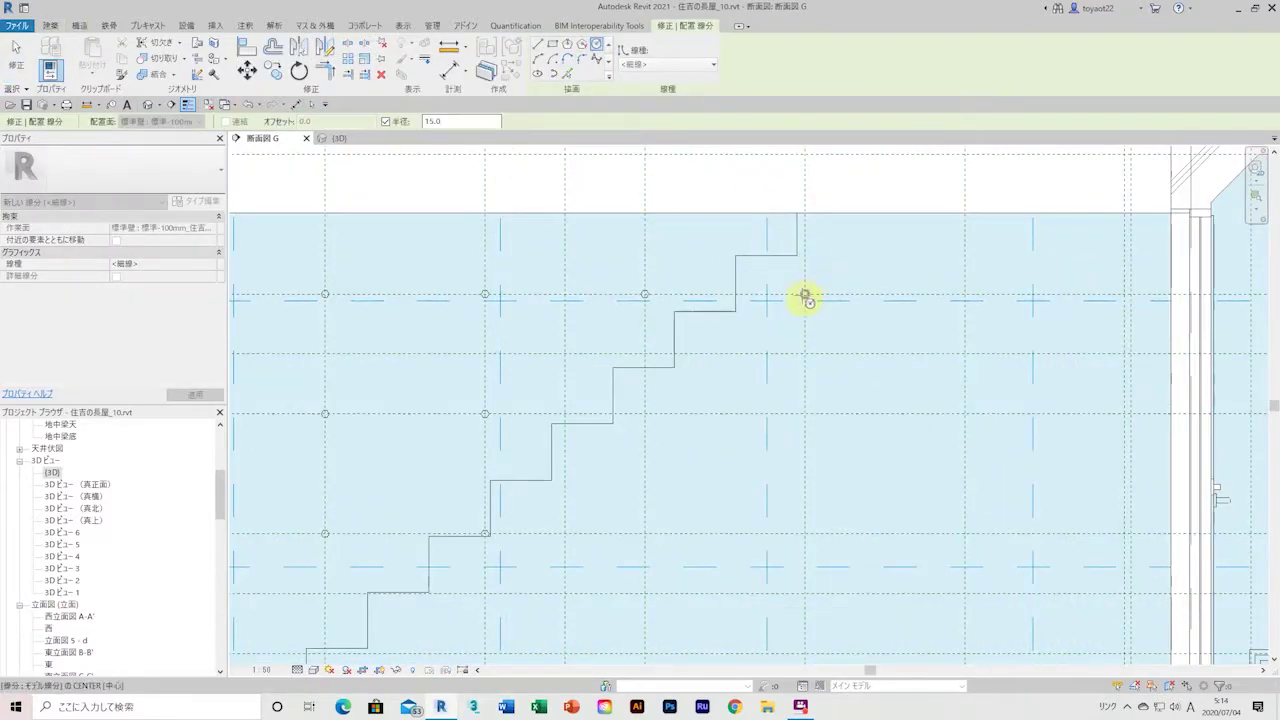
scroll(805, 297, down, 5)
scroll(963, 374, up, 3)
scroll(869, 392, up, 1)
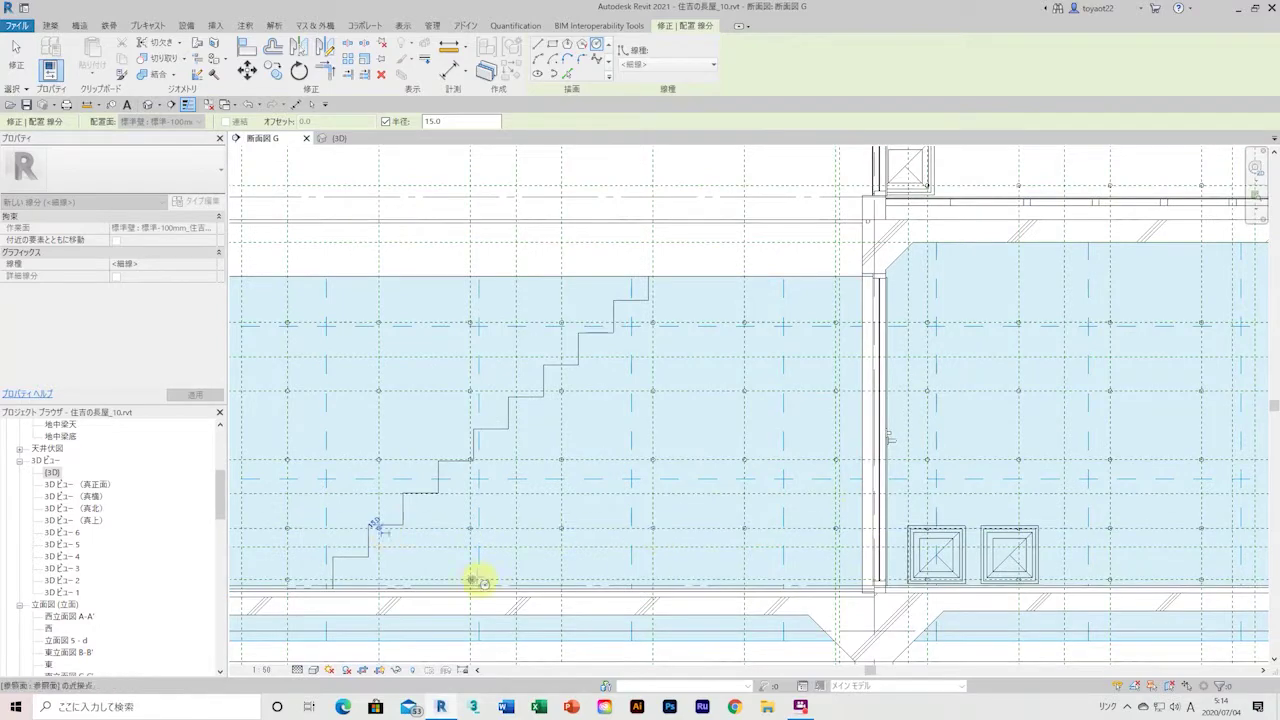
scroll(423, 246, down, 2)
scroll(580, 249, down, 3)
scroll(623, 466, up, 3)
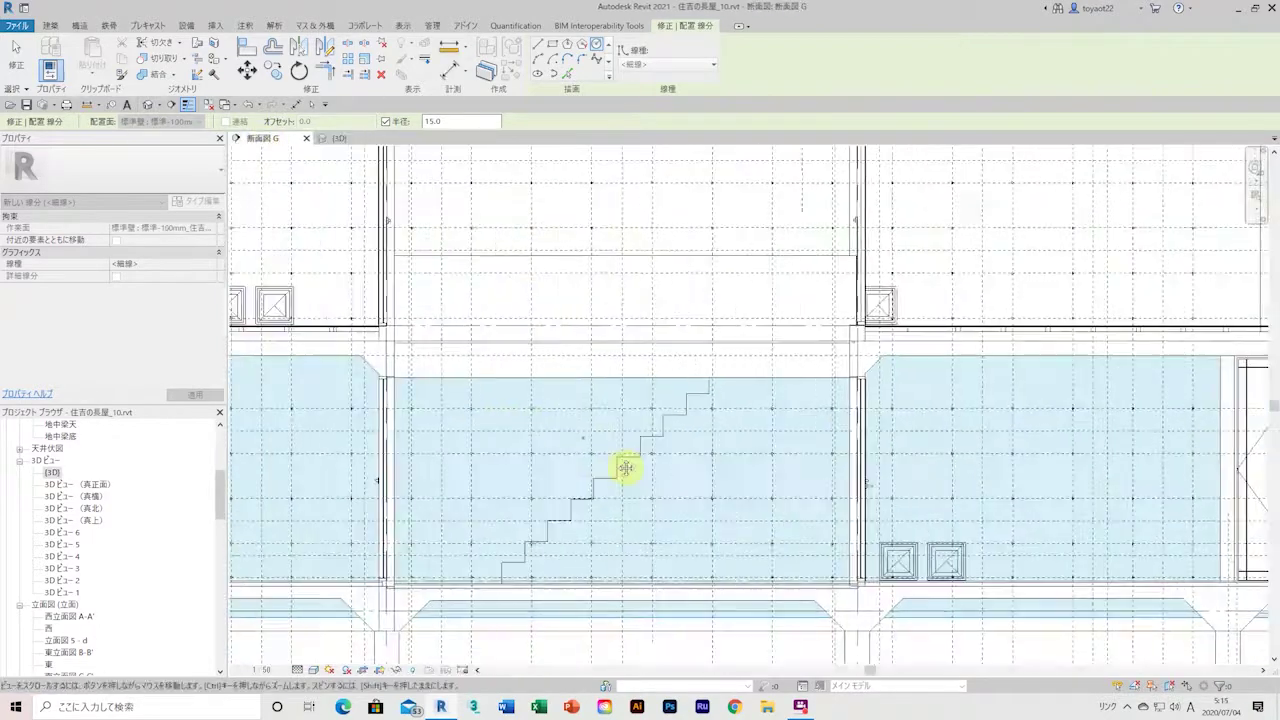
scroll(592, 283, up, 3)
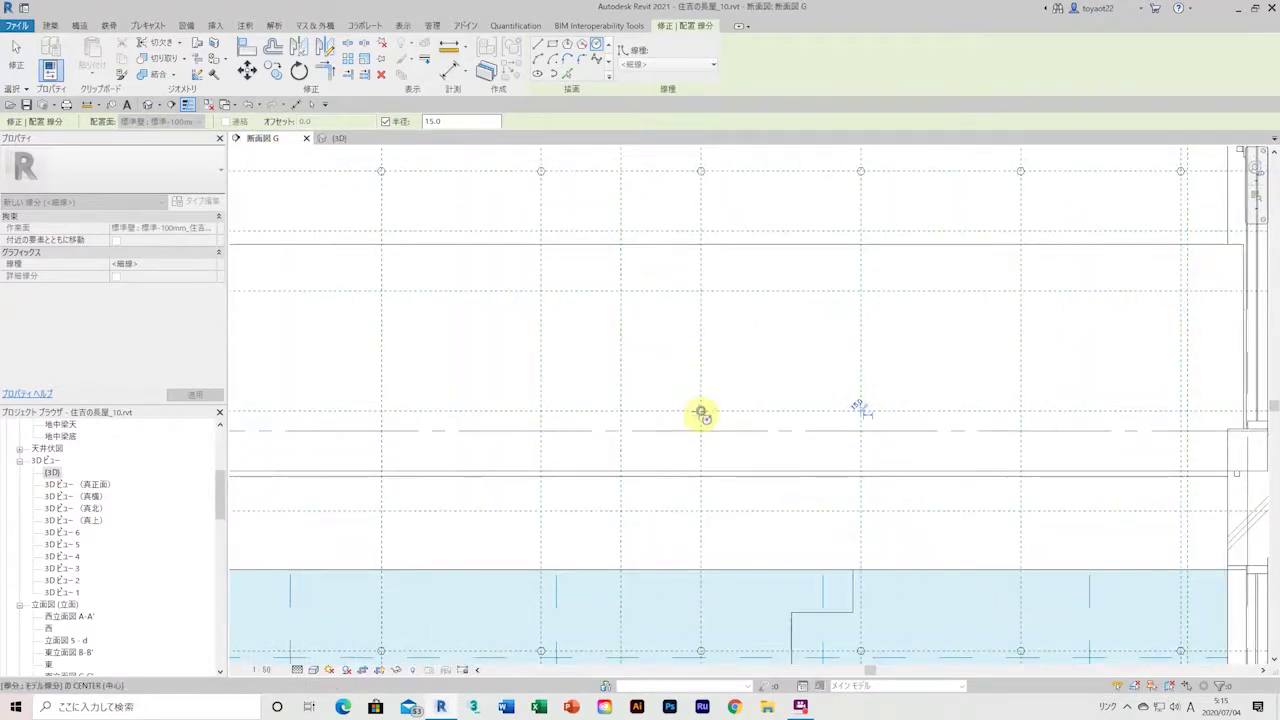
scroll(726, 386, down, 2)
Check the circle holes in the 3D view with an orbit and zoom-fit, then finish back in section G
key(ctrl+Tab)
shift+middle_drag(606, 423, 668, 530)
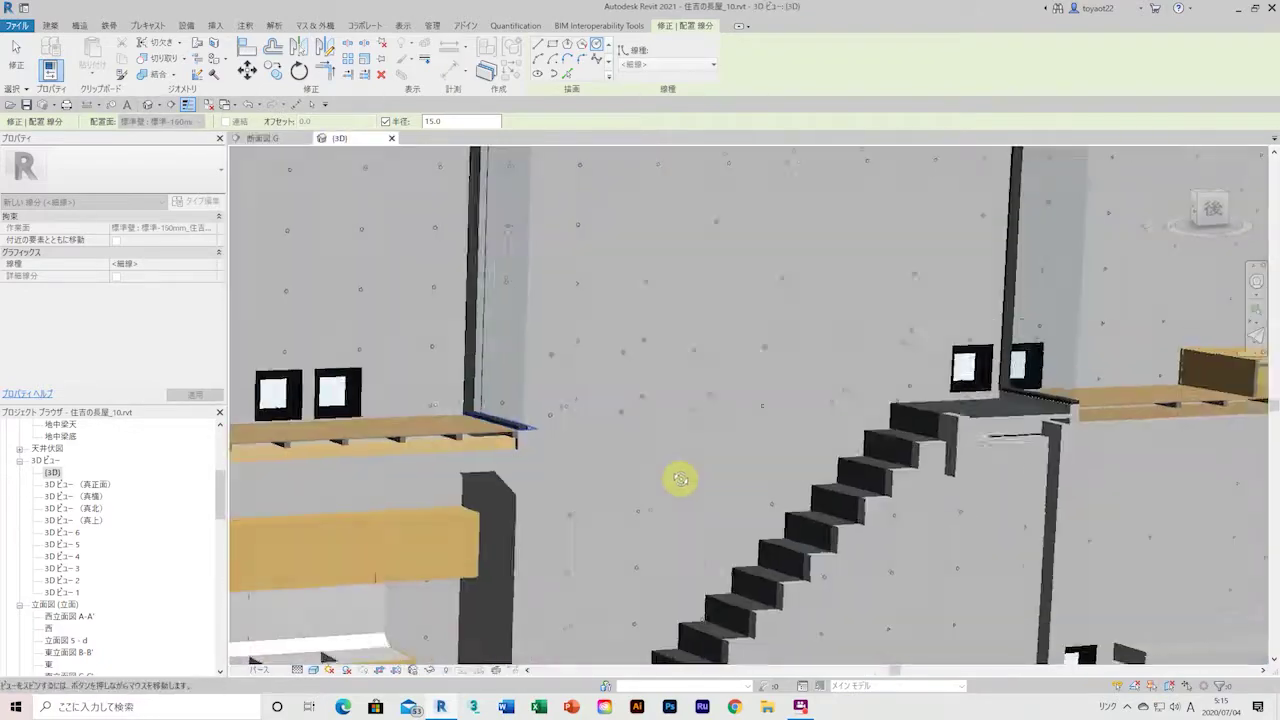
key(z)
key(f)
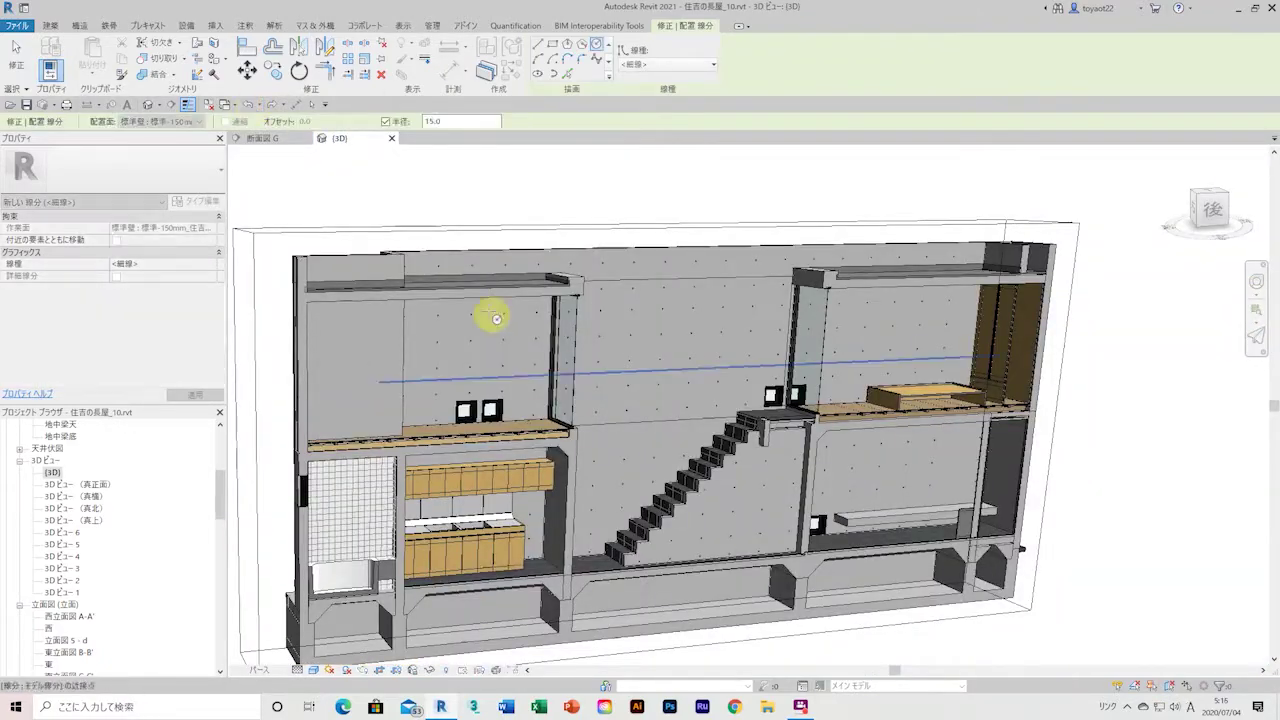
scroll(640, 491, up, 3)
scroll(549, 357, up, 3)
key(ctrl+Tab)
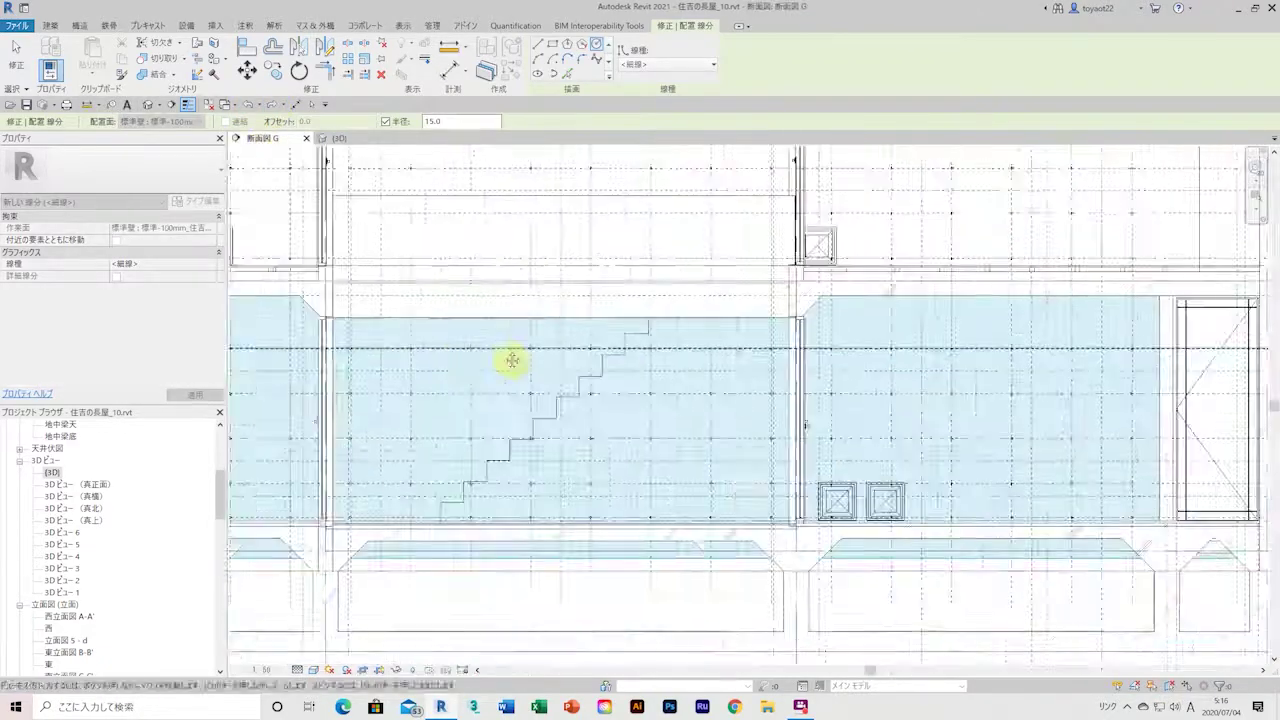
click(614, 429)
Start Model Line with the 150mm standard concrete wall face picked as the work plane in section G
click(651, 415)
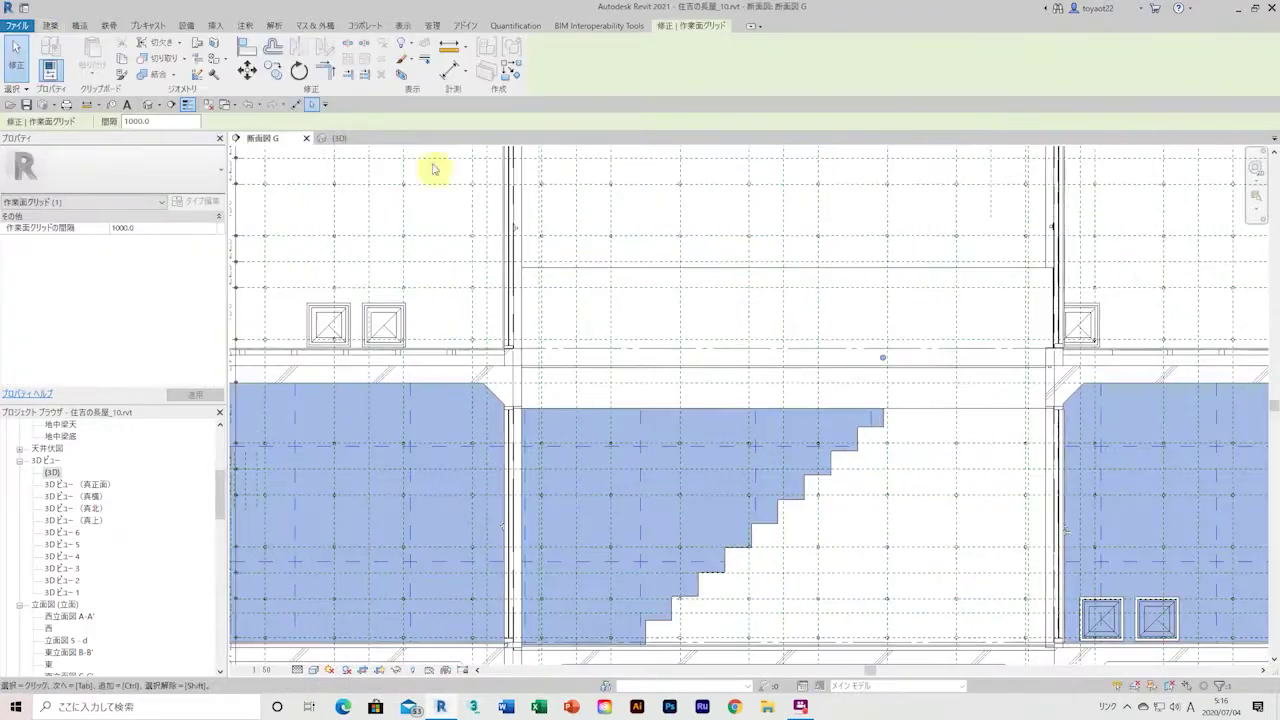
click(487, 56)
scroll(889, 346, up, 3)
scroll(779, 390, up, 2)
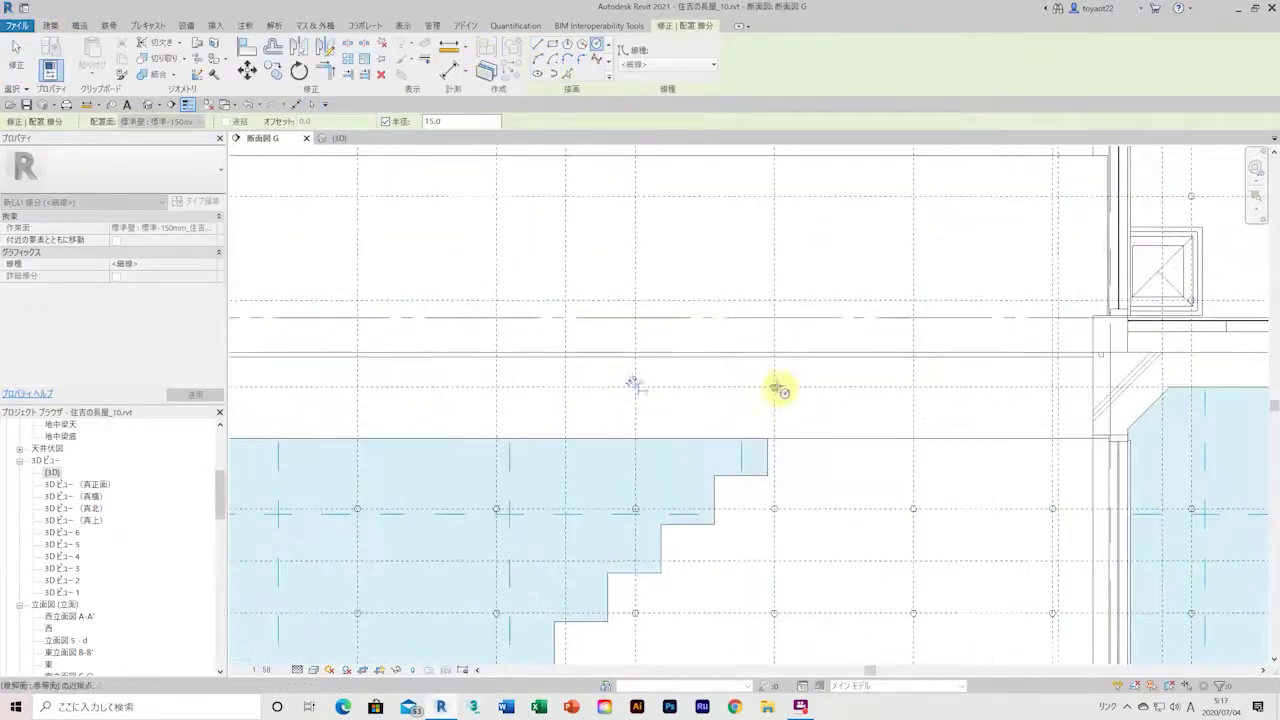
click(340, 138)
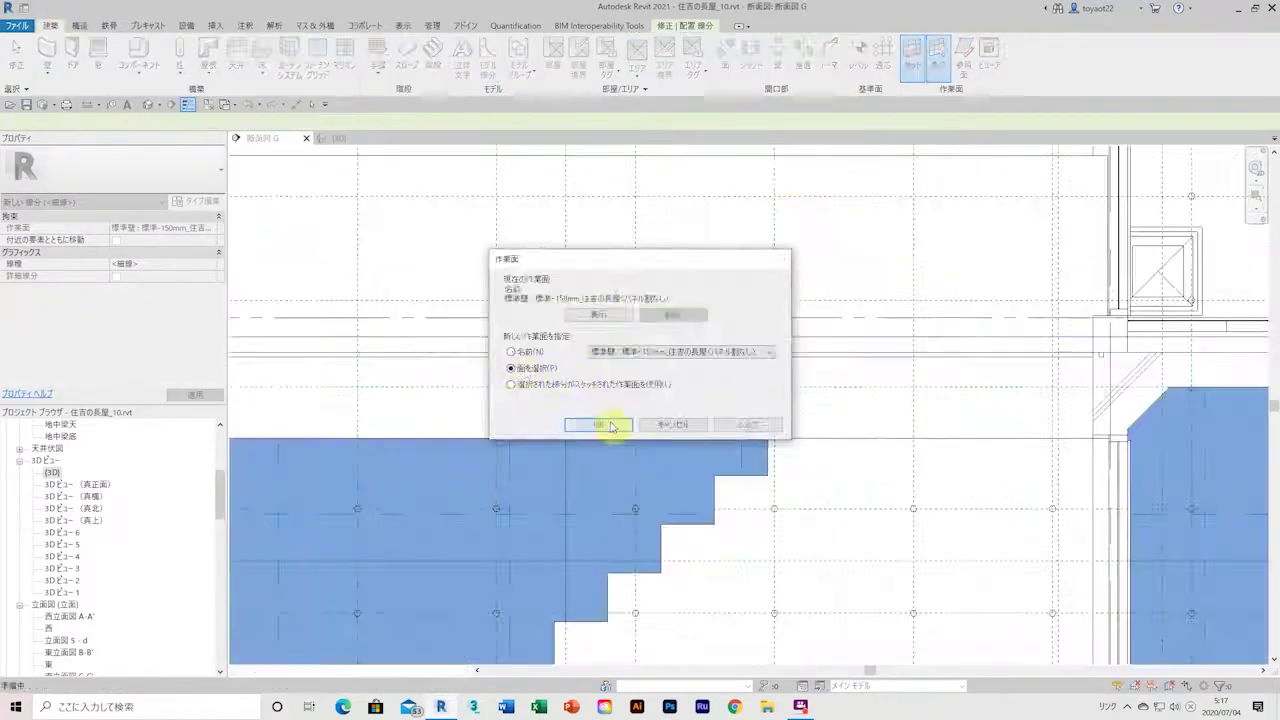
click(610, 424)
click(636, 418)
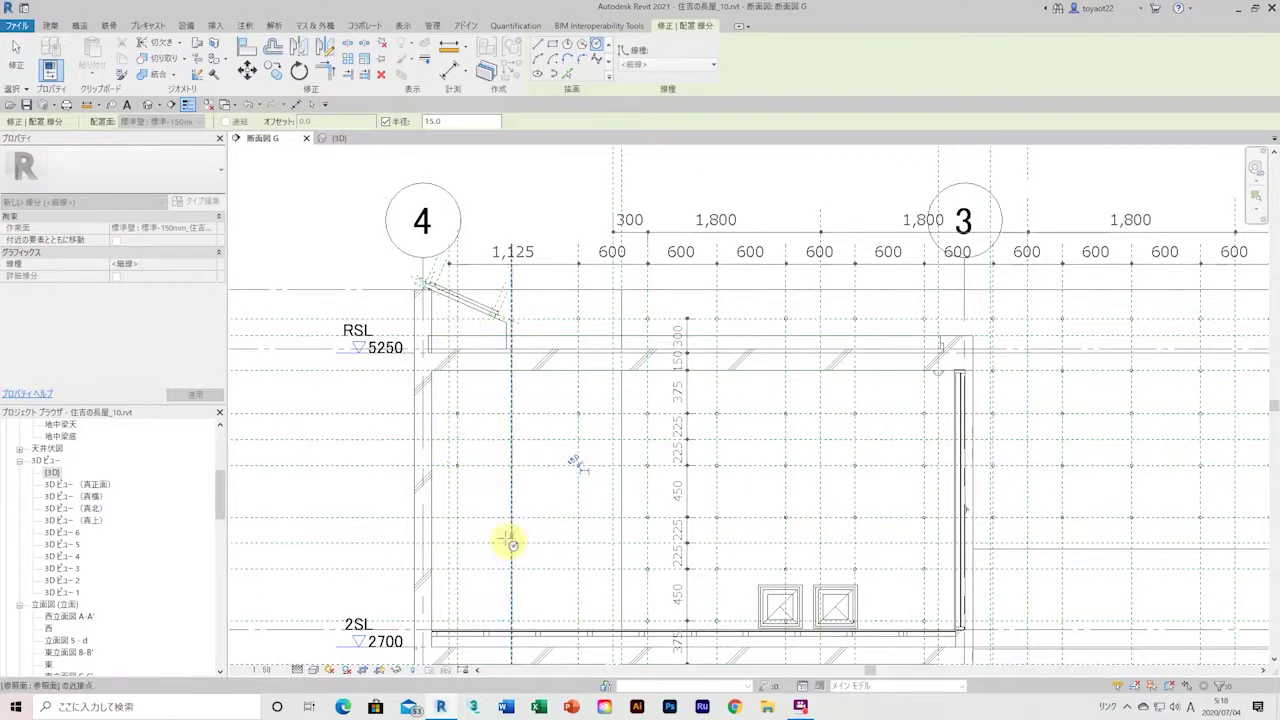
scroll(543, 386, down, 2)
click(340, 138)
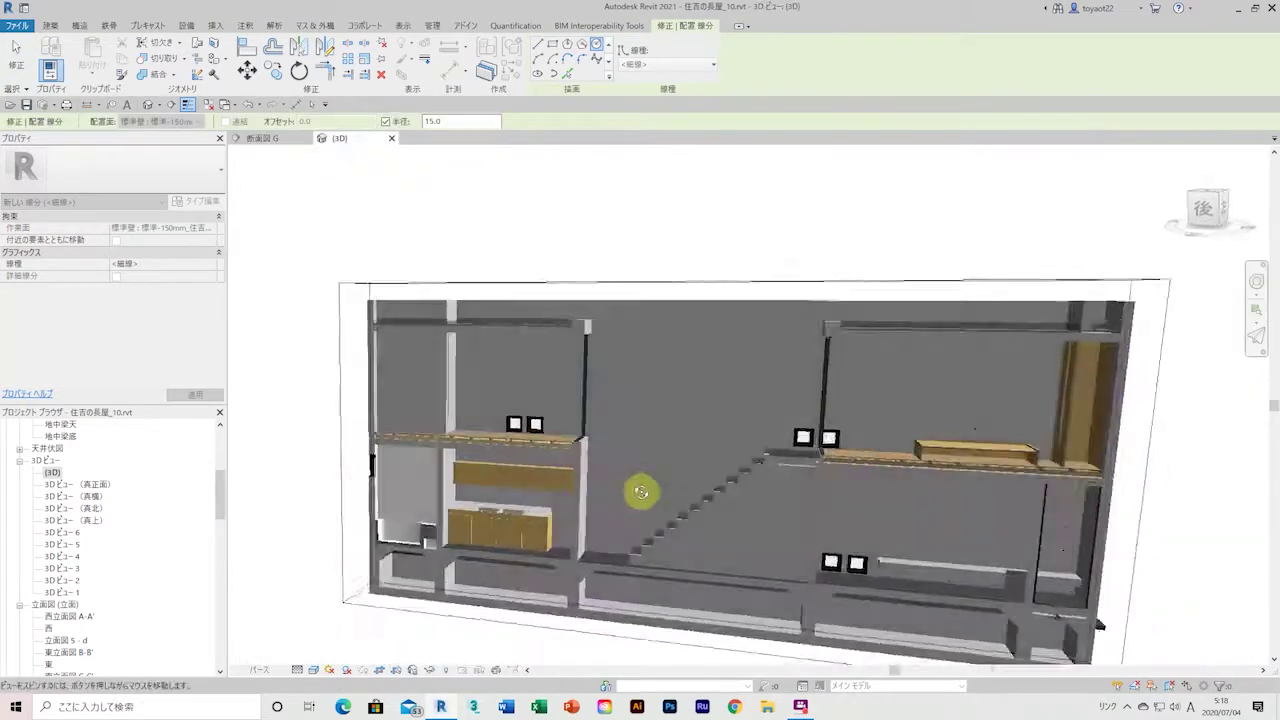
key(ctrl+Tab)
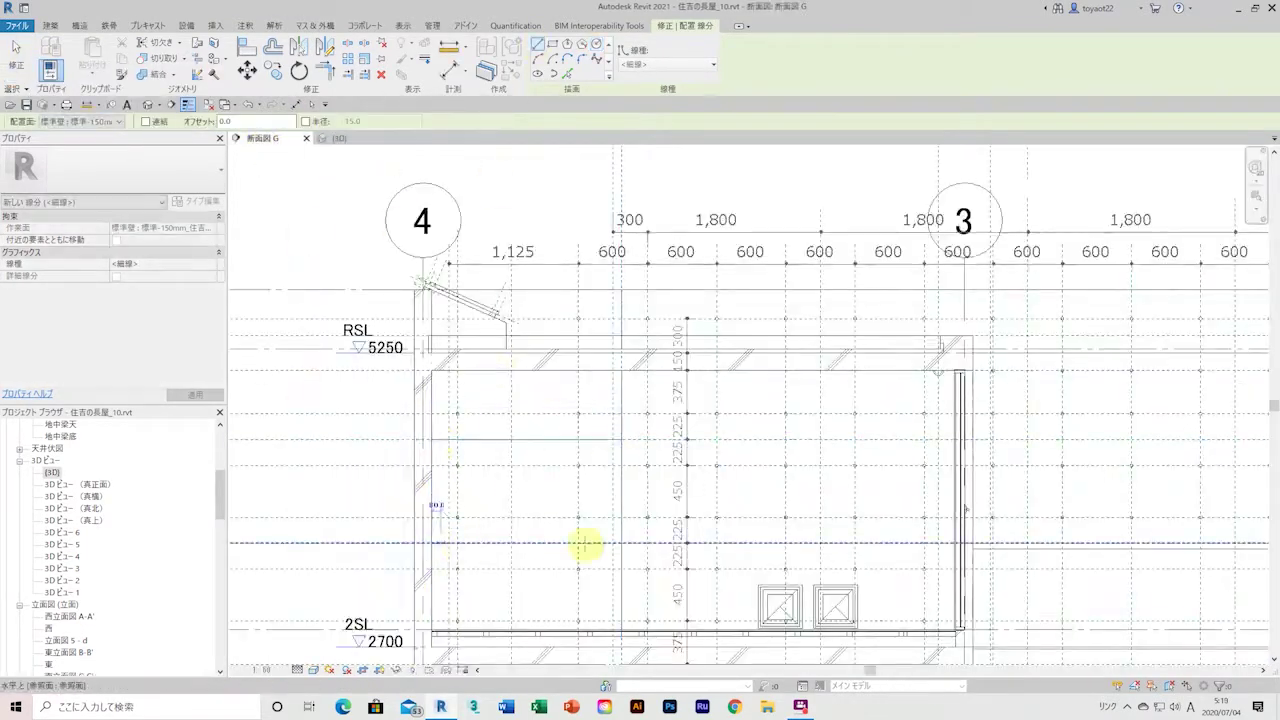
Compare the 3D model with section G, zooming around grids 3–2
key(ctrl+Tab)
key(ctrl+Tab)
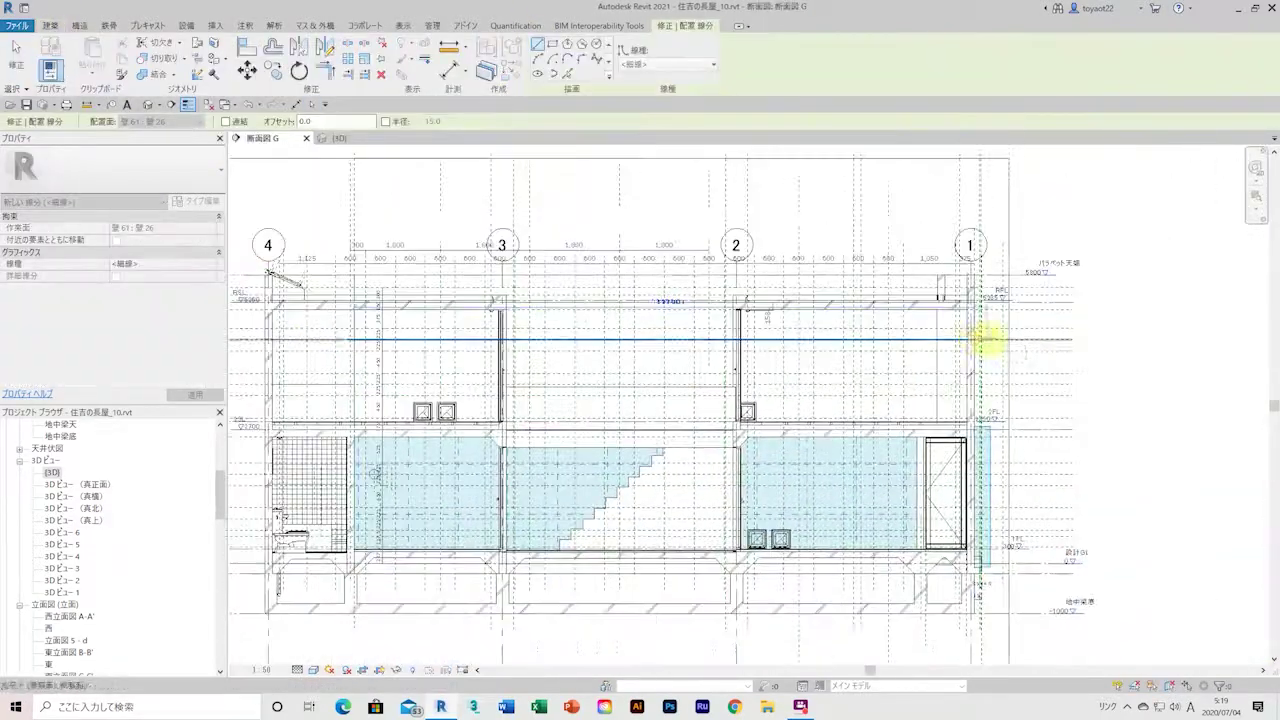
scroll(357, 386, up, 5)
scroll(571, 414, down, 2)
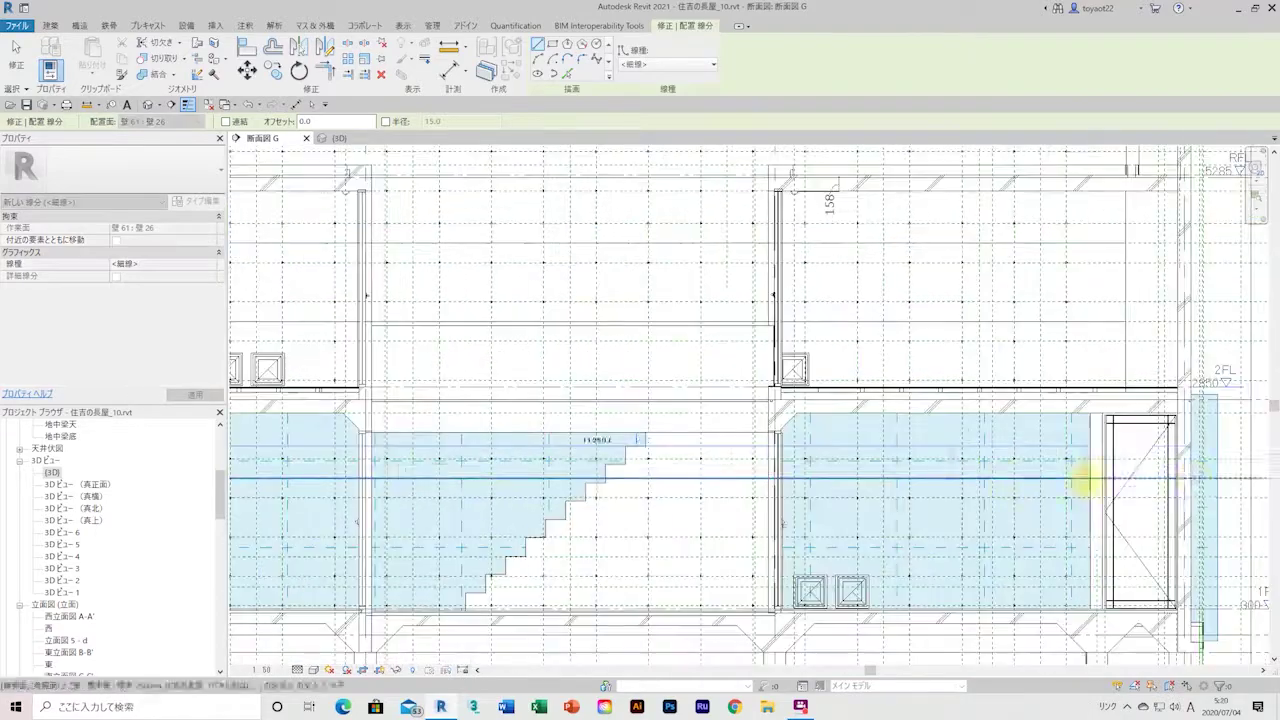
scroll(543, 491, up, 2)
scroll(1180, 500, down, 3)
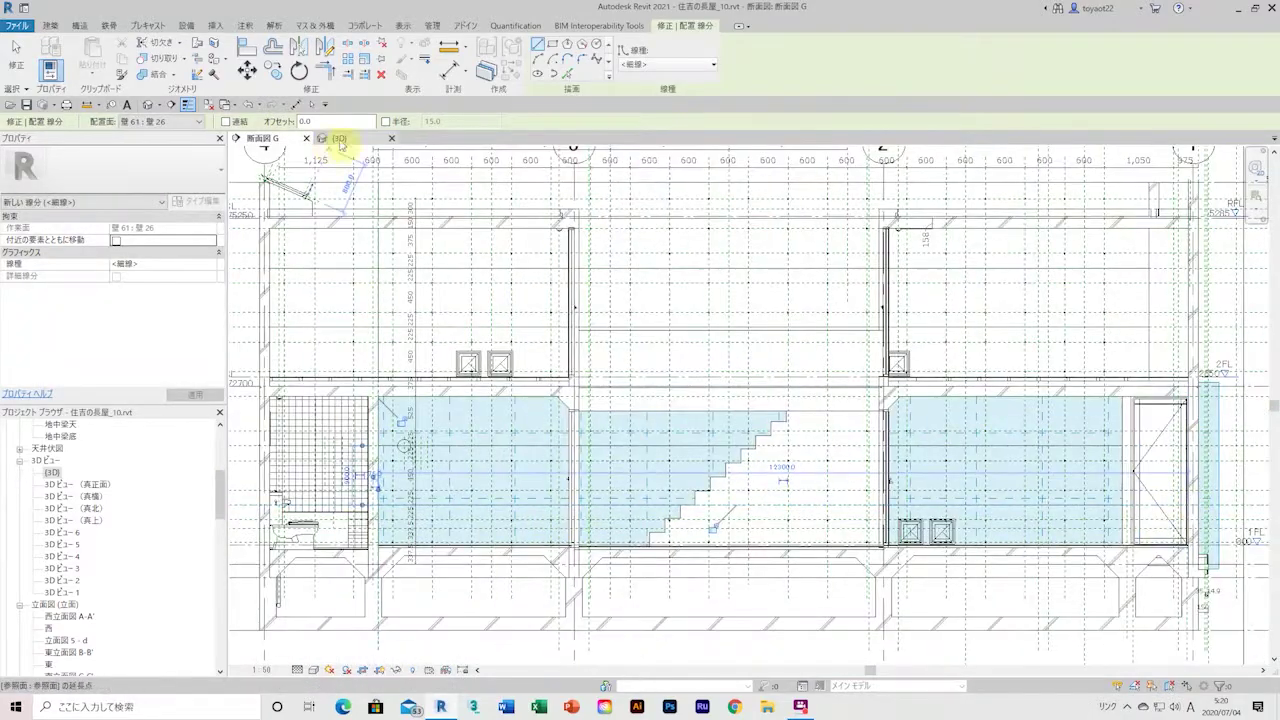
click(340, 140)
click(260, 138)
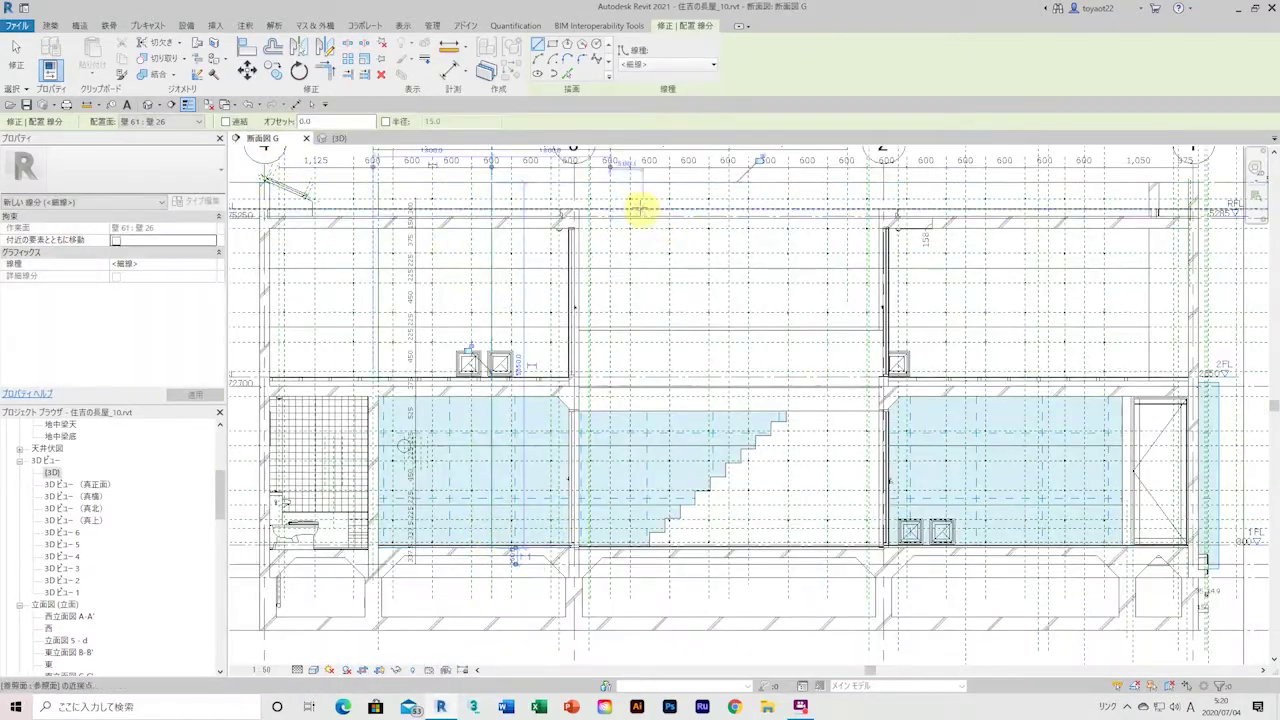
Click the start point of a model line on the wall behind the staircase and check it in 3D
scroll(625, 245, down, 1)
scroll(590, 400, up, 3)
scroll(680, 300, down, 1)
scroll(706, 240, up, 2)
click(707, 238)
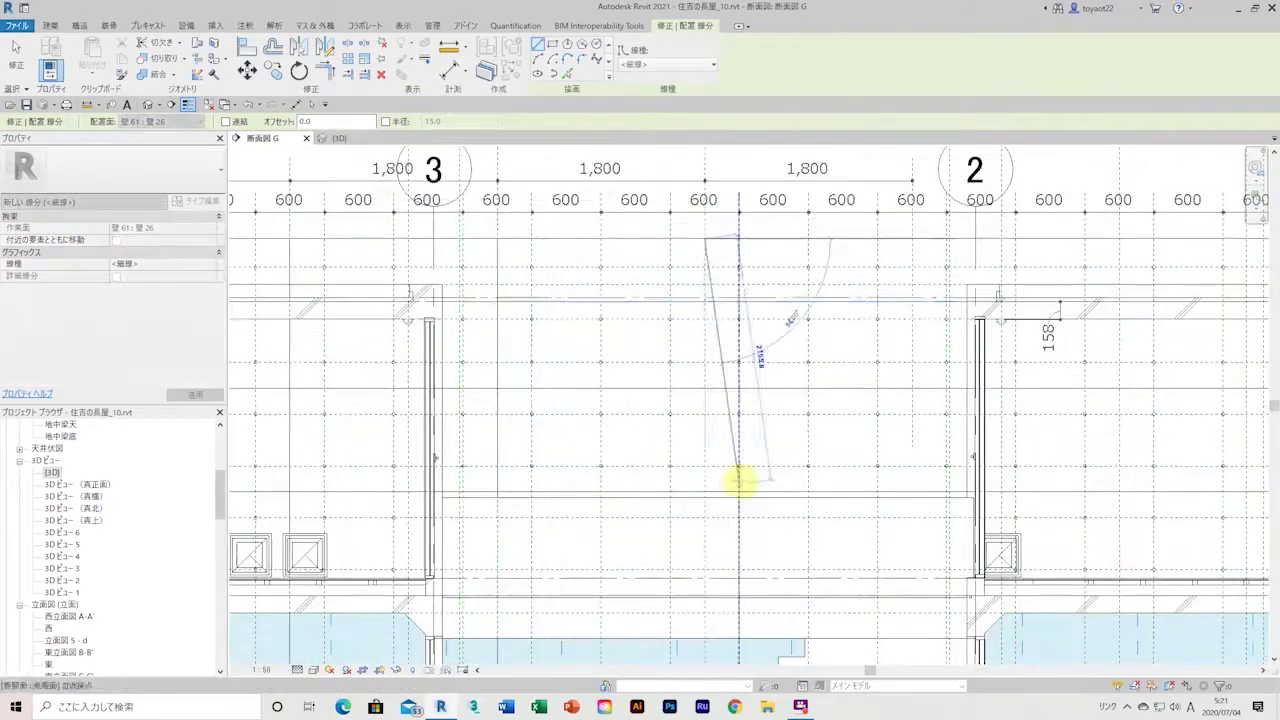
scroll(739, 481, down, 2)
scroll(777, 609, down, 1)
scroll(777, 609, up, 1)
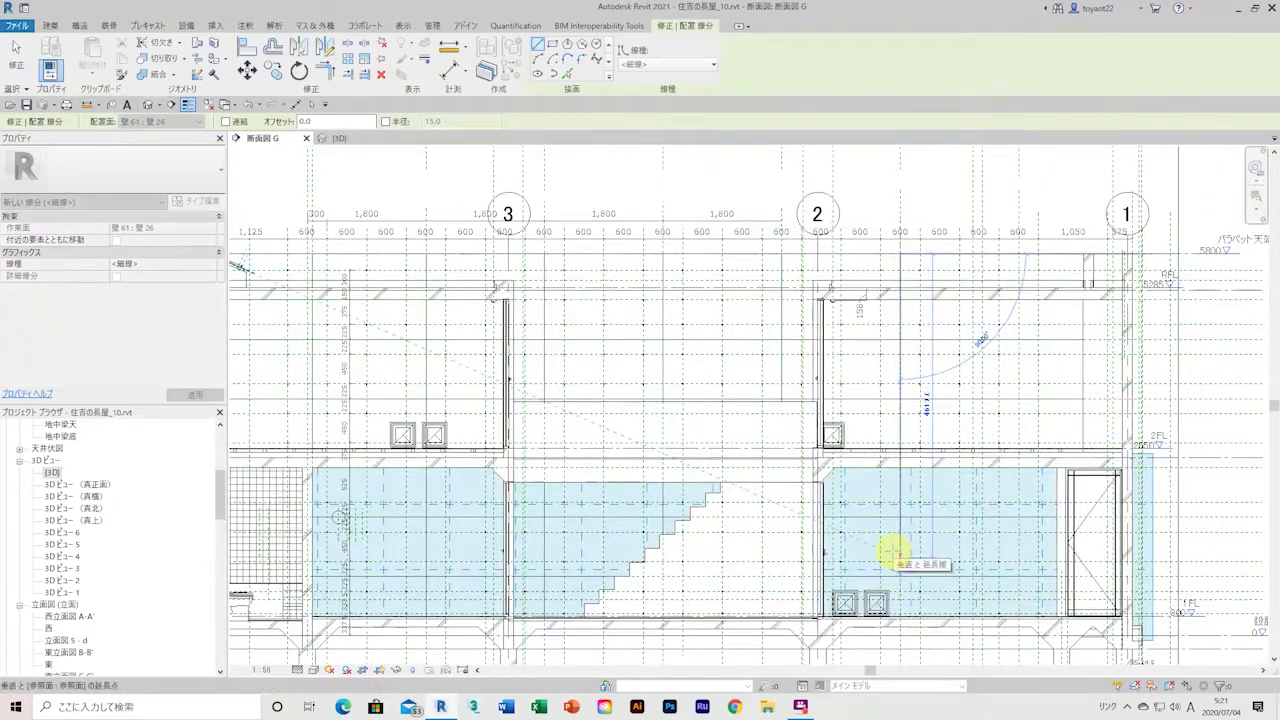
key(ctrl+Tab)
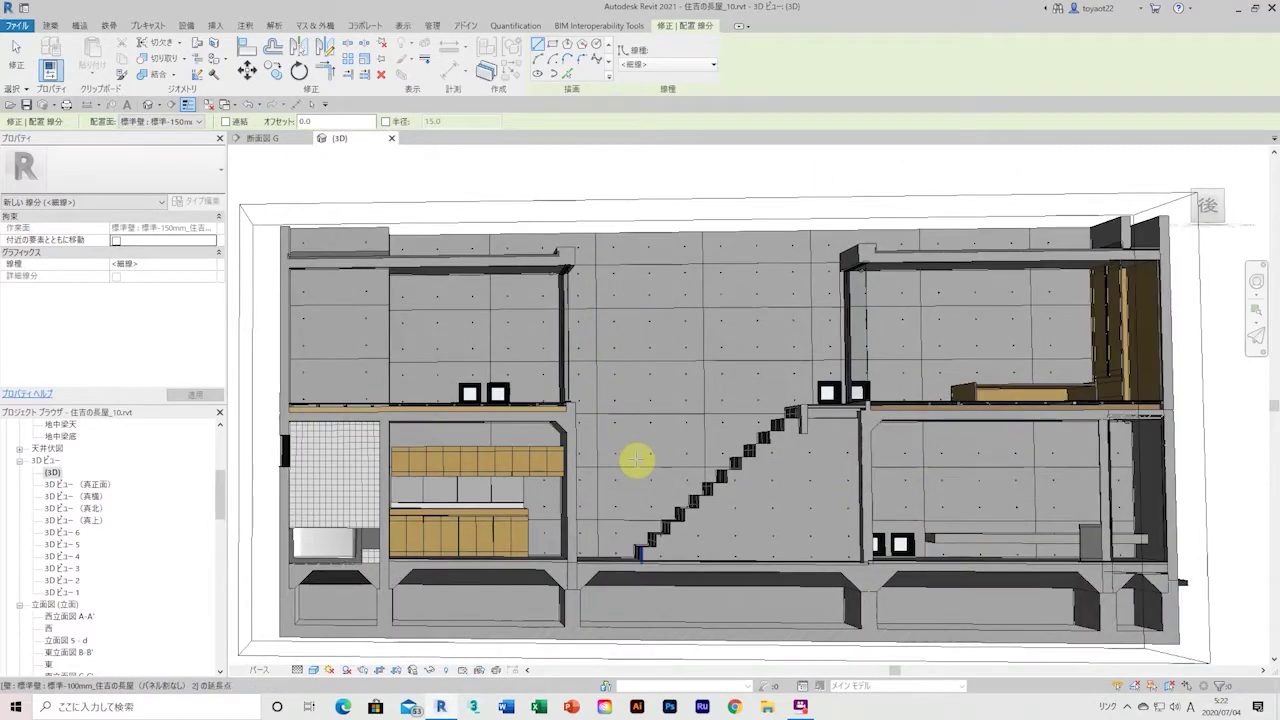
key(ctrl+Tab)
Reset the wall as work plane and finish the stair-wall model line at its lower end point
key(ctrl+Tab)
click(751, 451)
key(ctrl+Tab)
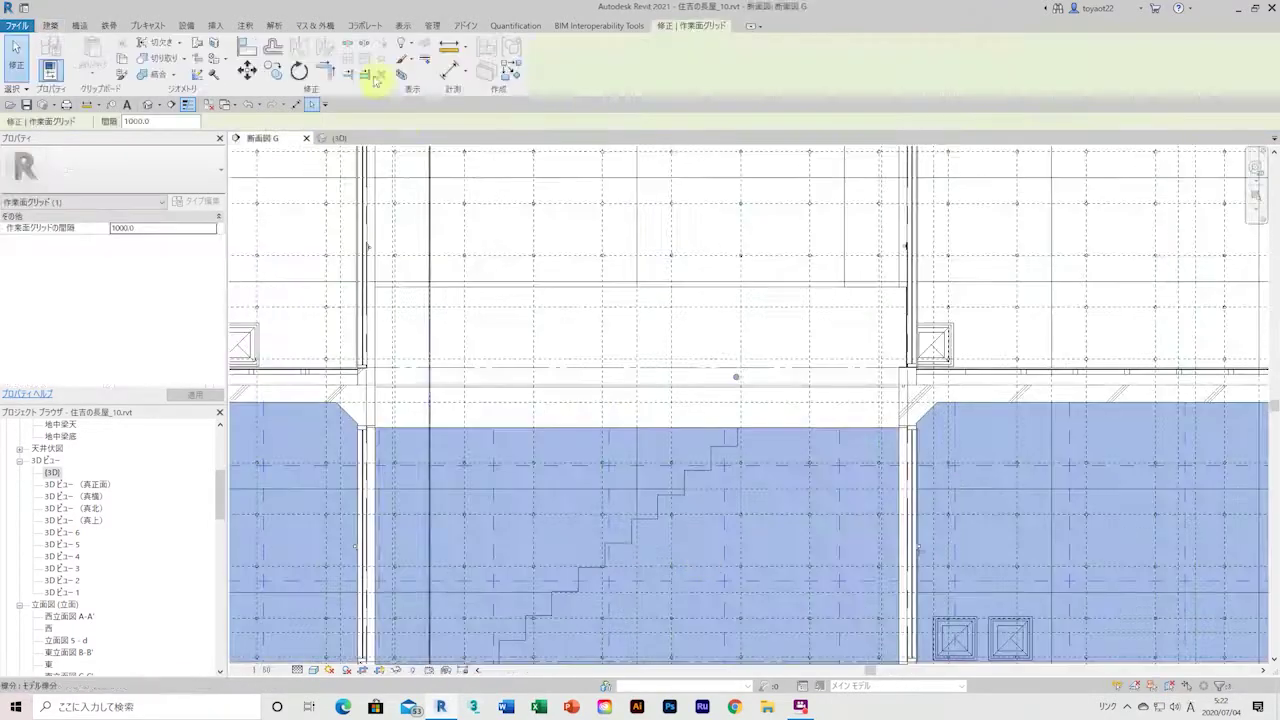
scroll(498, 601, up, 2)
scroll(866, 600, down, 2)
scroll(700, 471, down, 1)
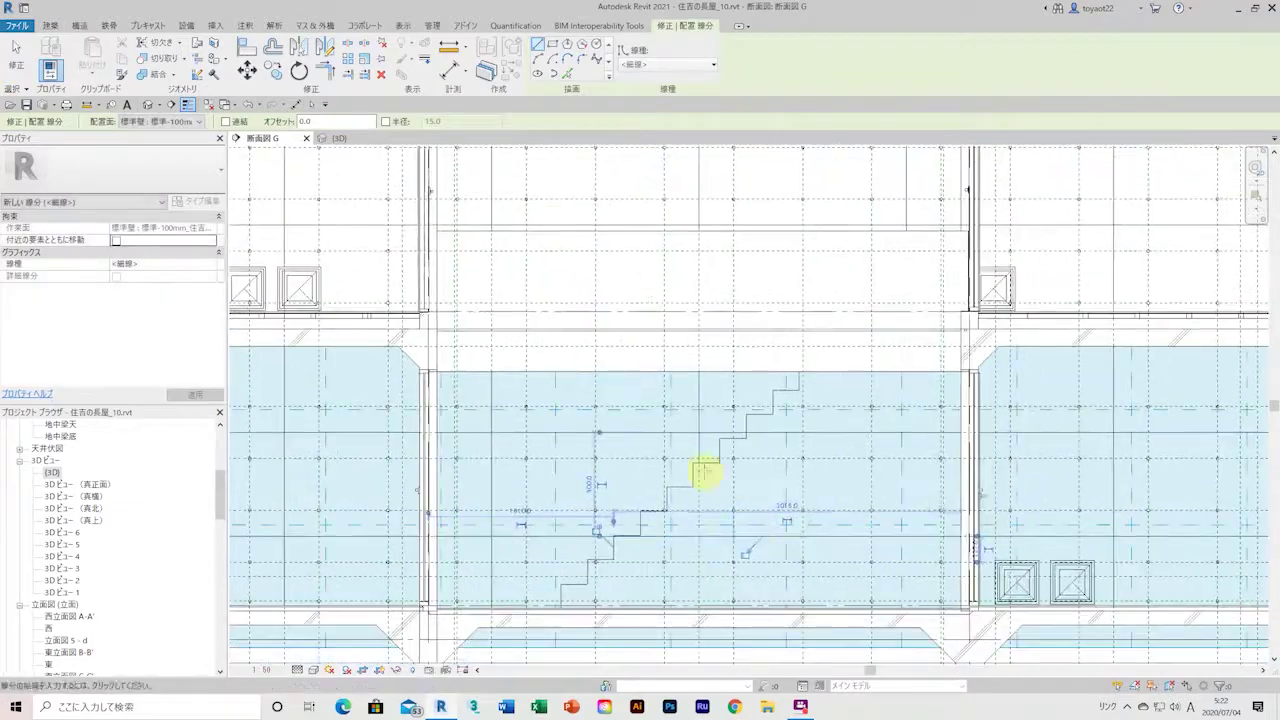
scroll(892, 404, down, 1)
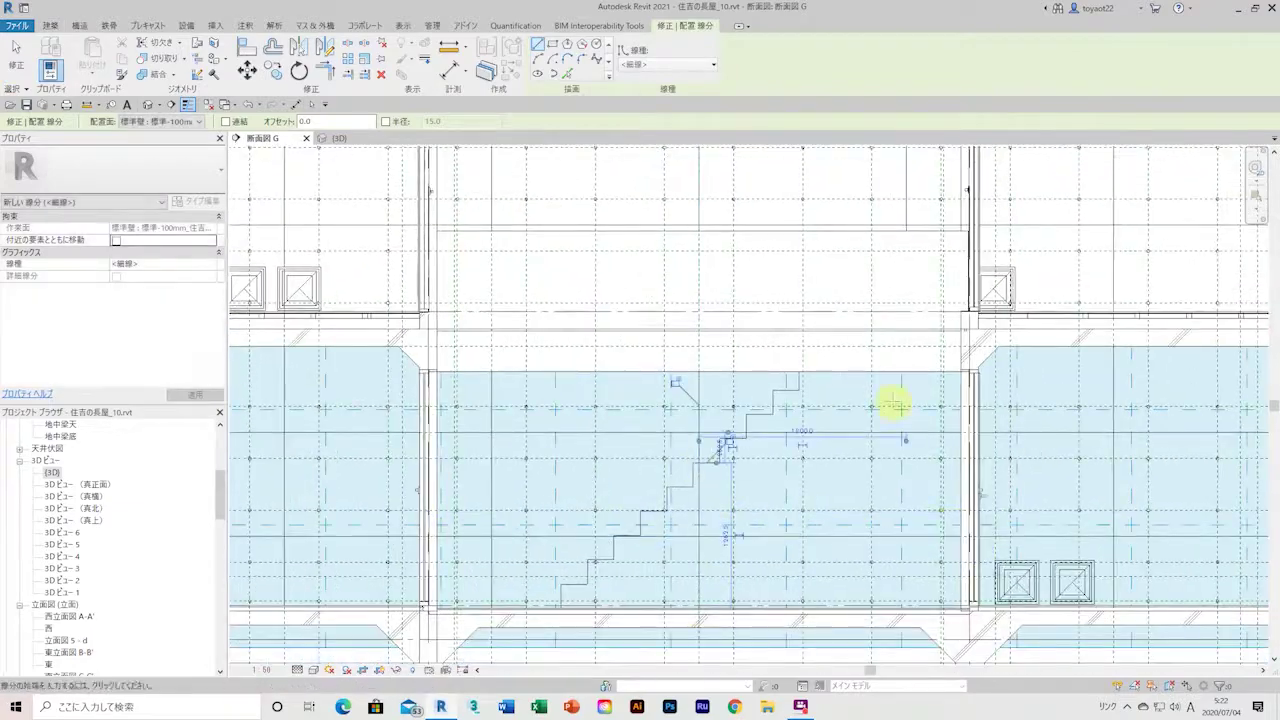
click(900, 606)
click(337, 138)
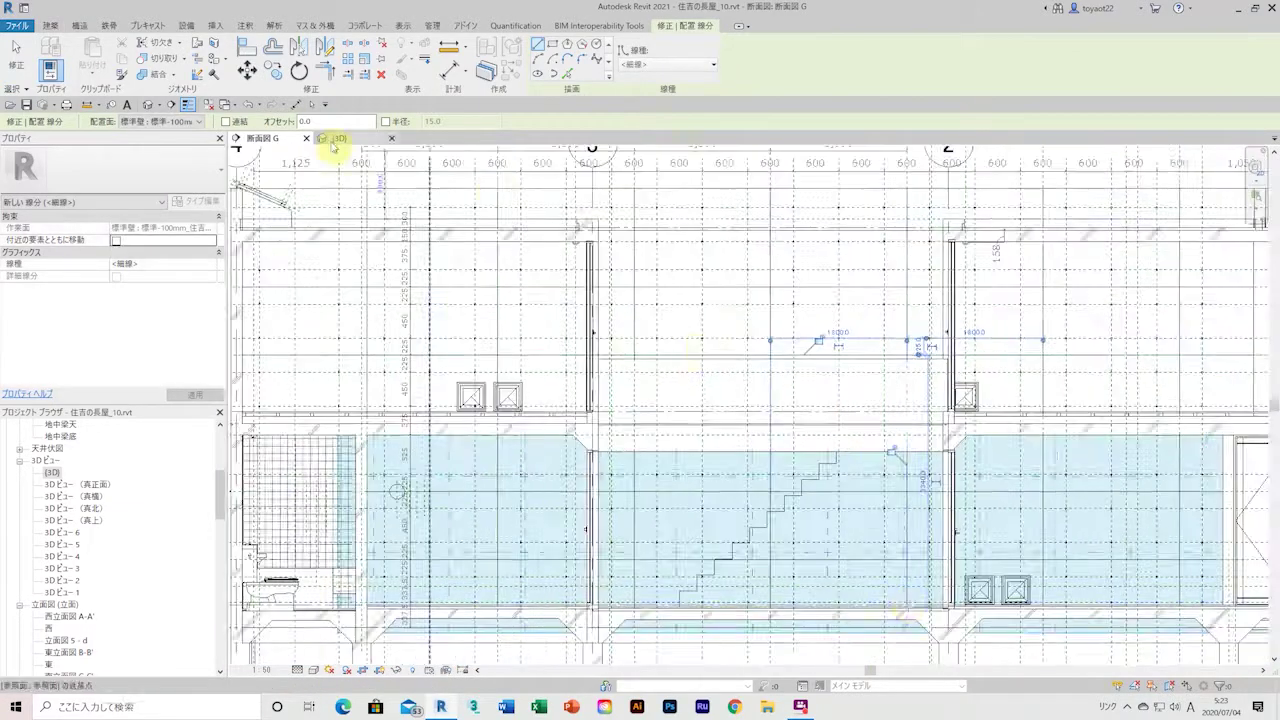
key(Escape)
scroll(700, 603, down, 3)
Open section G-G' in its own tab from the Project Browser
scroll(654, 611, up, 2)
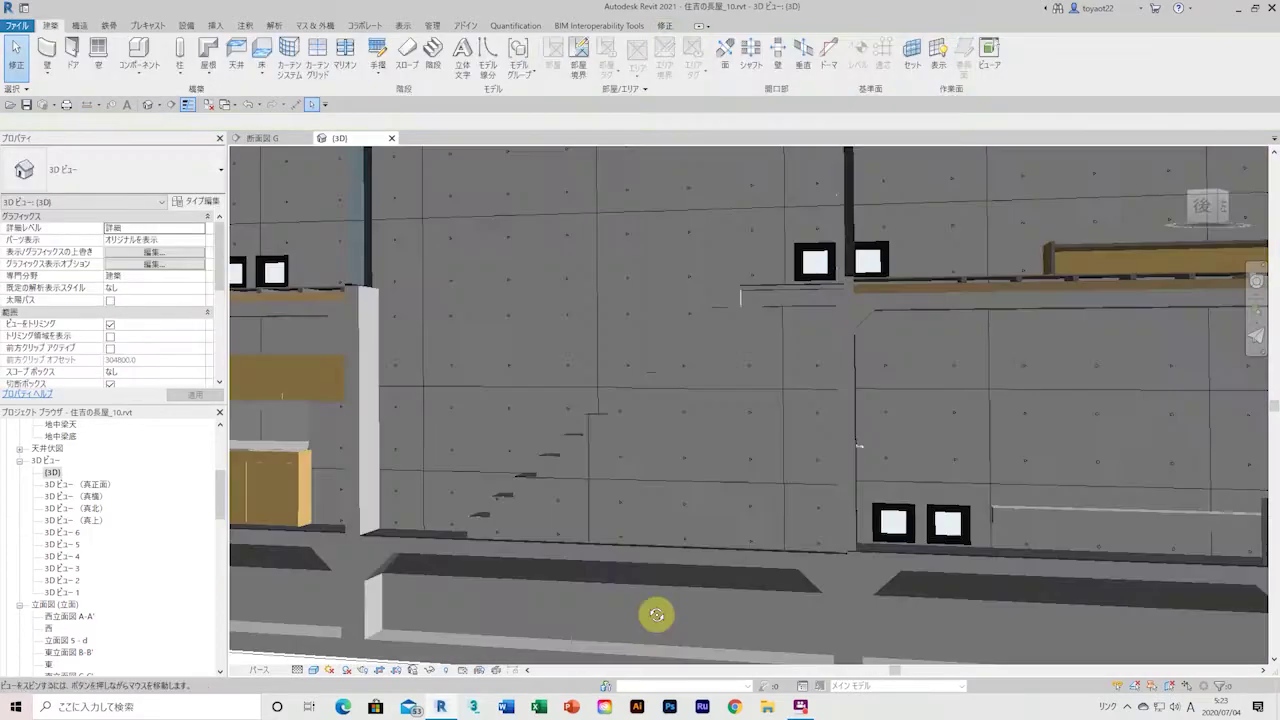
scroll(711, 609, down, 2)
scroll(727, 518, down, 1)
scroll(710, 512, down, 1)
scroll(766, 537, up, 2)
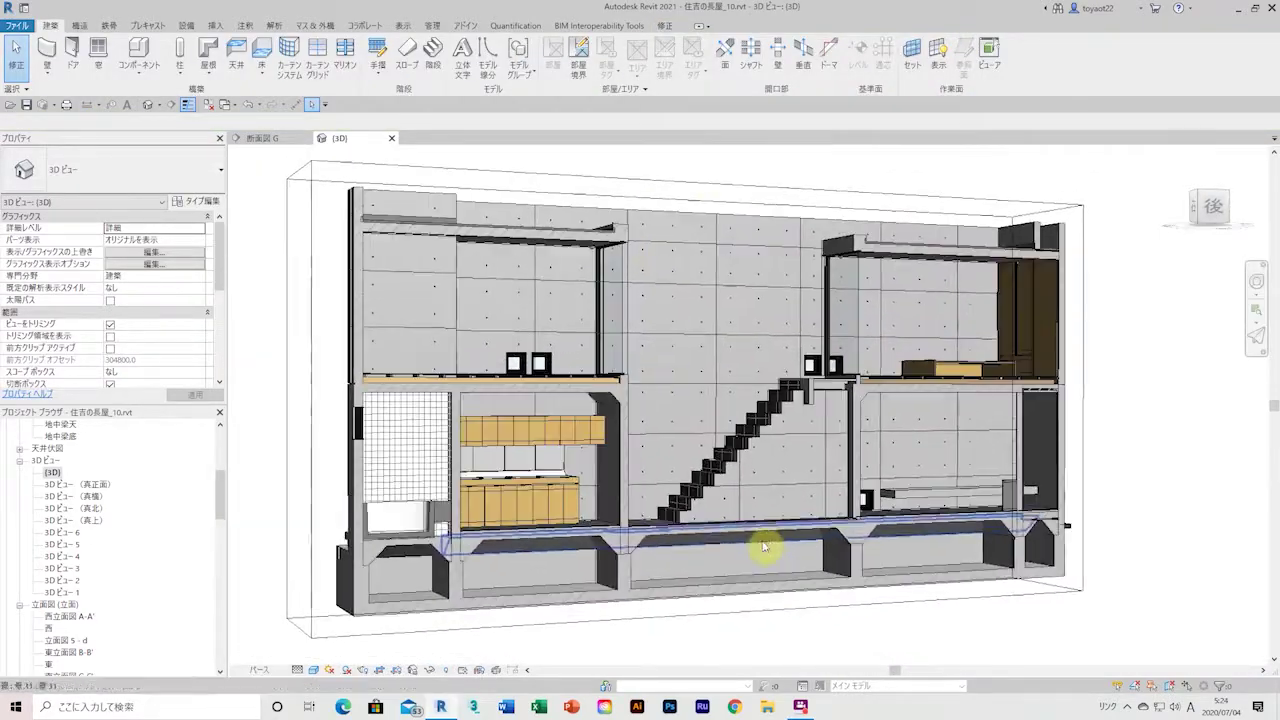
scroll(91, 591, up, 3)
double_click(65, 604)
Select the 3D view's section box and orbit the sectioned model to an oblique angle
click(337, 138)
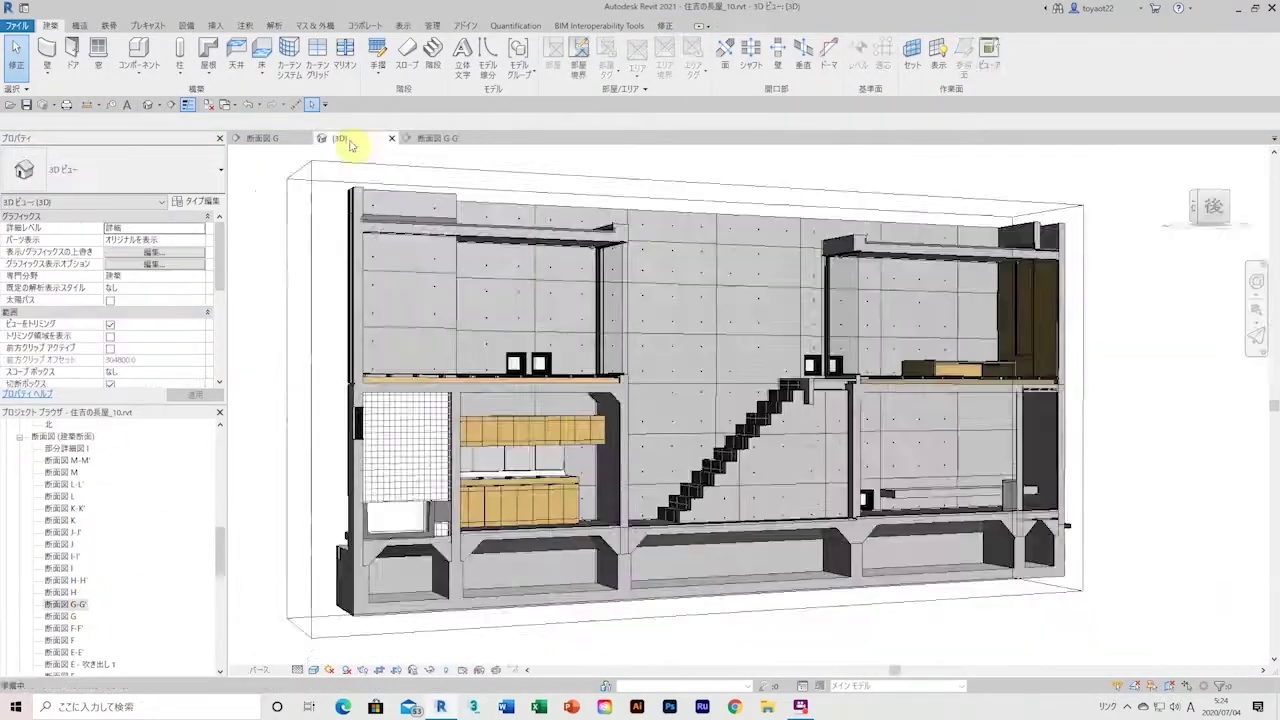
scroll(457, 334, down, 2)
click(457, 335)
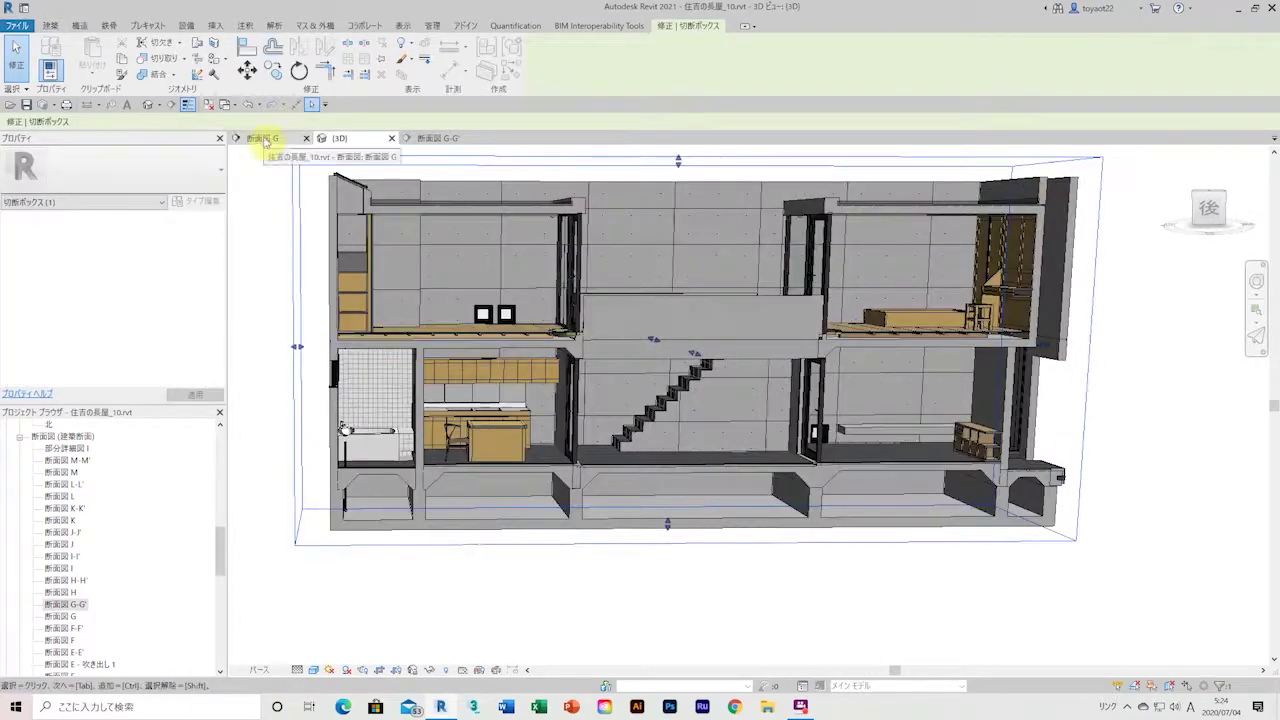
click(262, 138)
click(337, 138)
shift+middle_drag(663, 366, 47, 62)
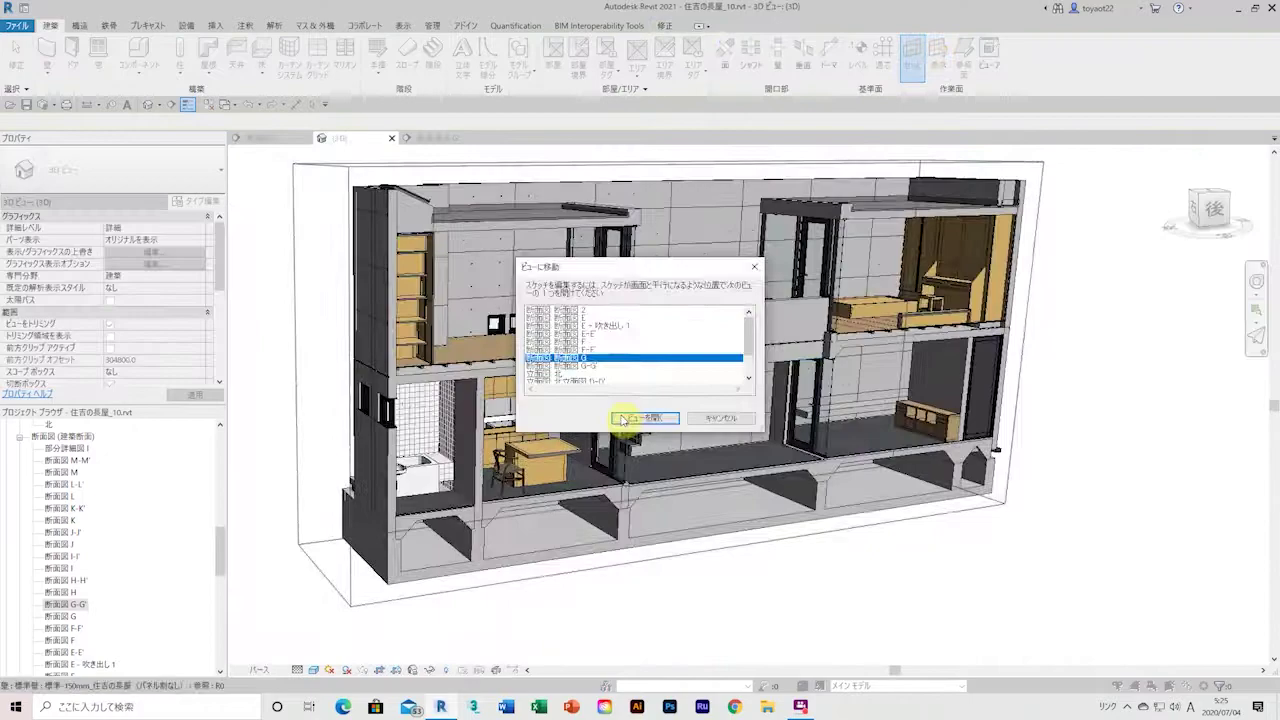
Pan section G toward the upper-left wall corner and compare with the stair wall in 3D
click(622, 418)
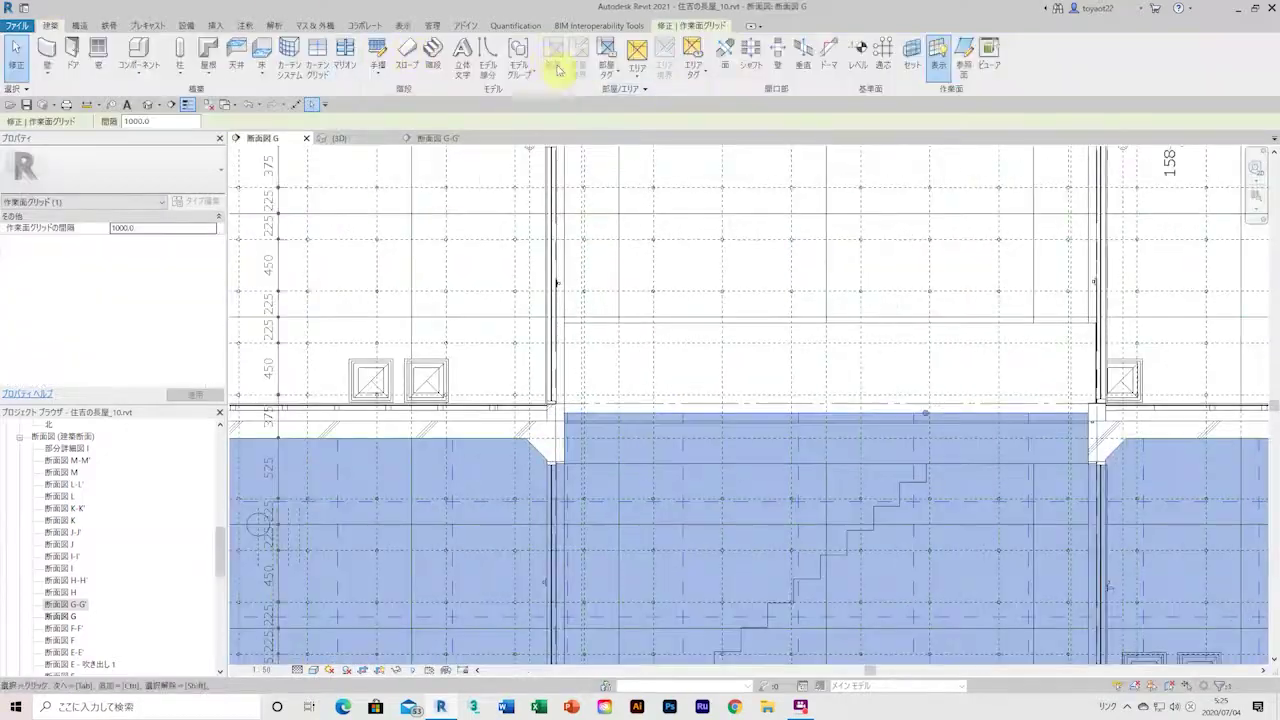
scroll(608, 366, up, 2)
scroll(676, 302, up, 2)
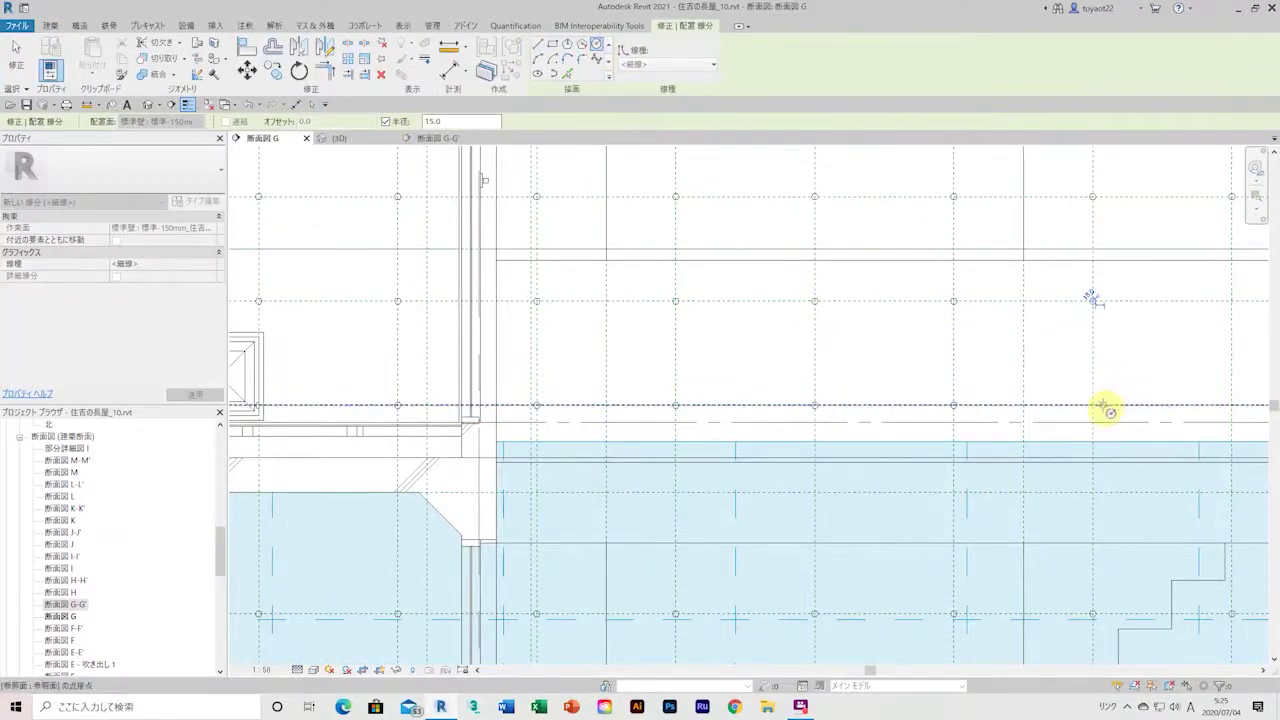
scroll(1106, 409, down, 1)
middle_drag(1106, 409, 922, 447)
key(ctrl+Tab)
scroll(636, 360, up, 2)
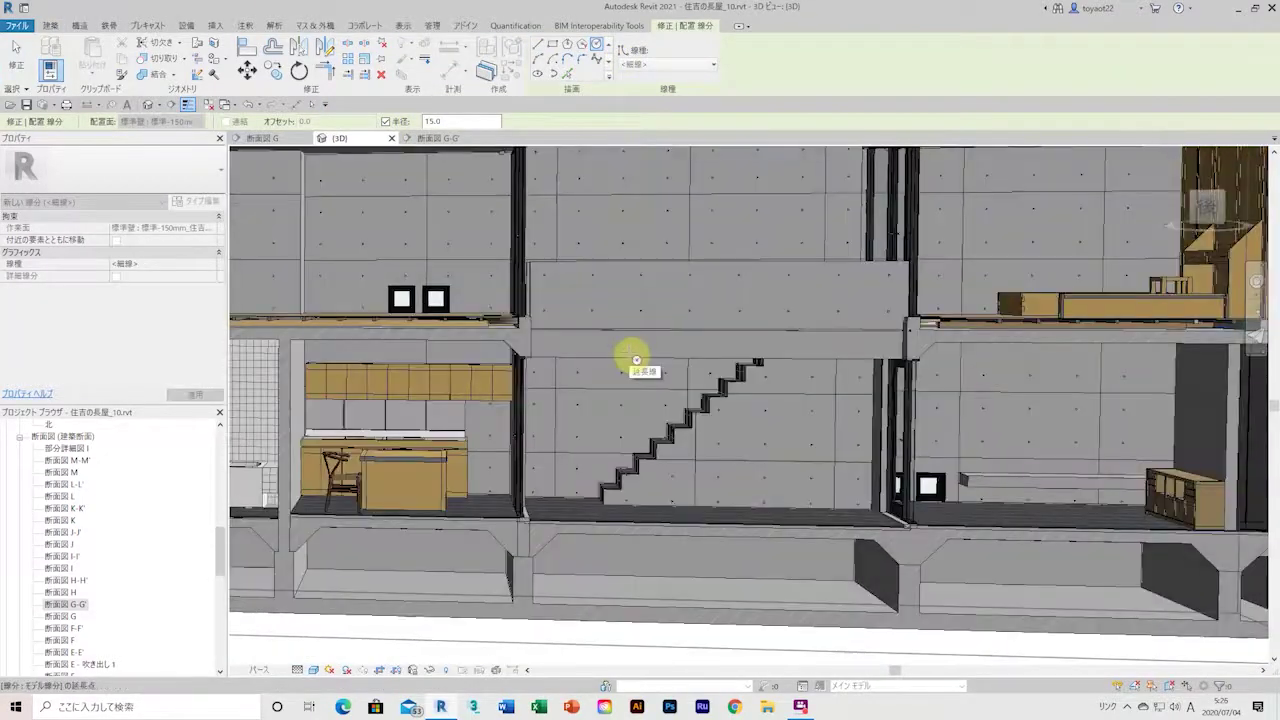
key(ctrl+shift+Tab)
Switch from arc to straight Line (LI) and sketch the roughly 1600-long model line above the stair
scroll(772, 524, up, 2)
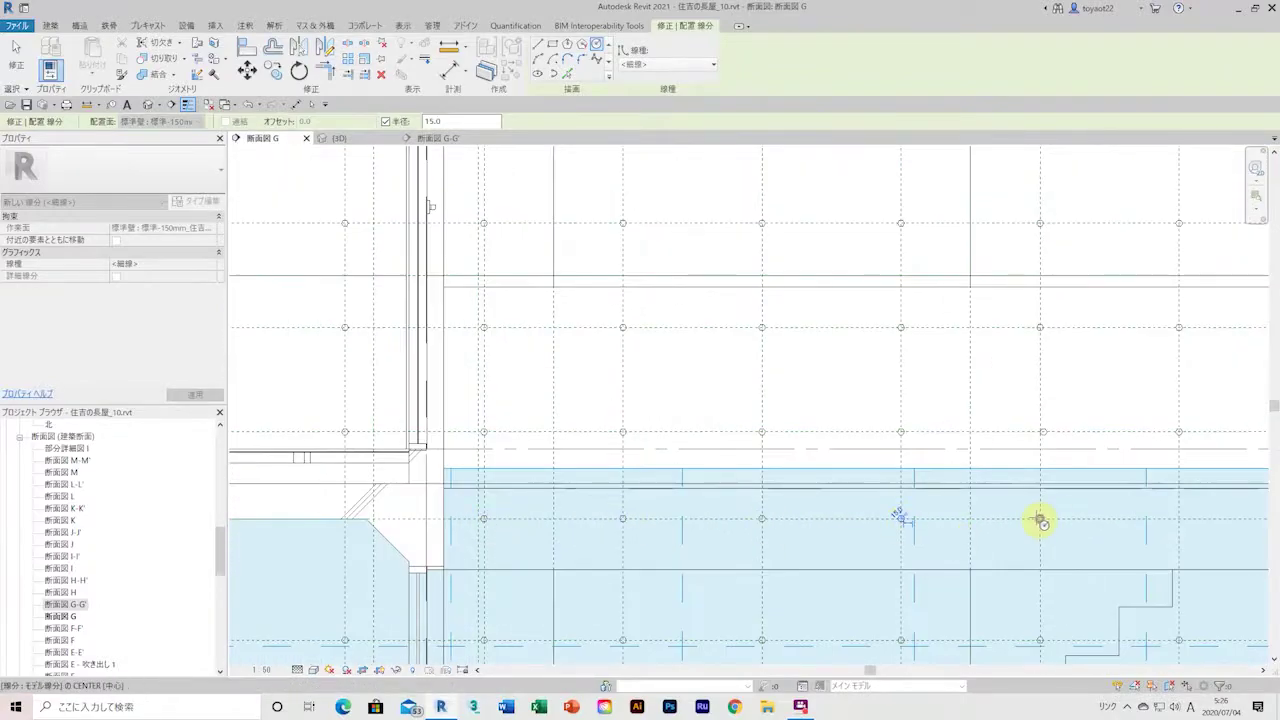
scroll(909, 543, down, 2)
scroll(531, 480, down, 2)
key(l)
key(i)
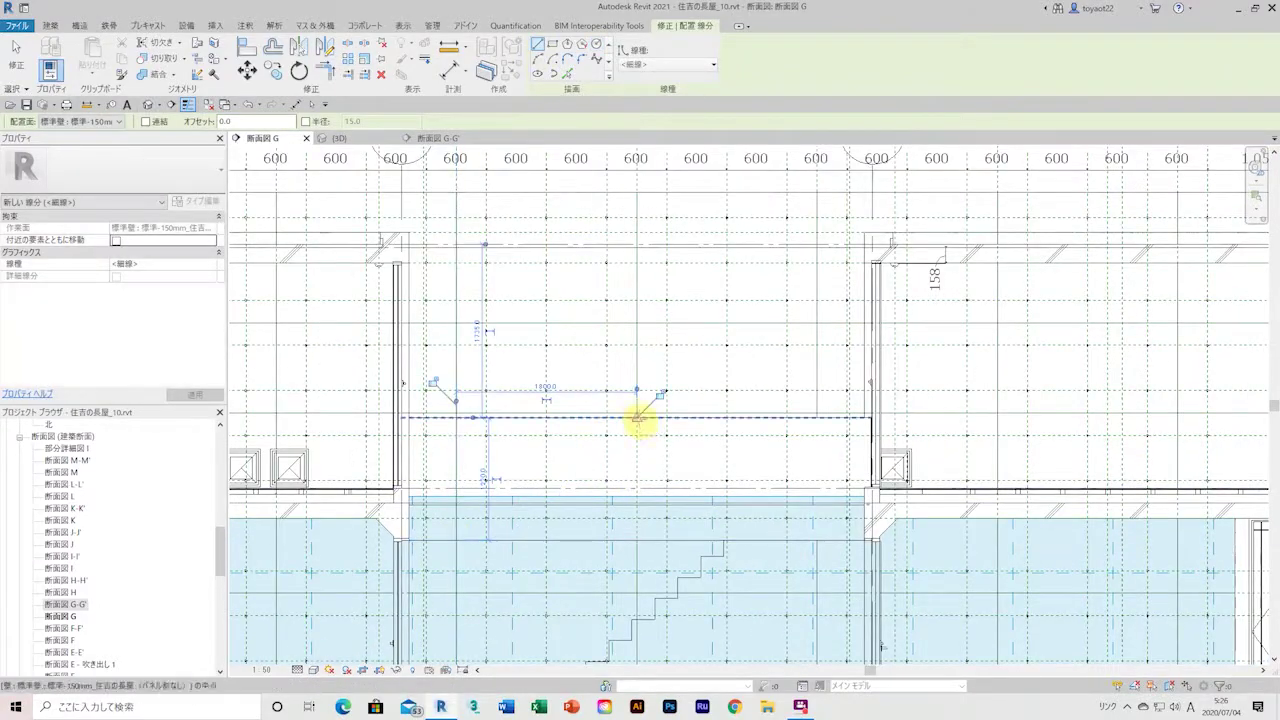
scroll(630, 500, down, 1)
scroll(780, 563, down, 1)
click(340, 138)
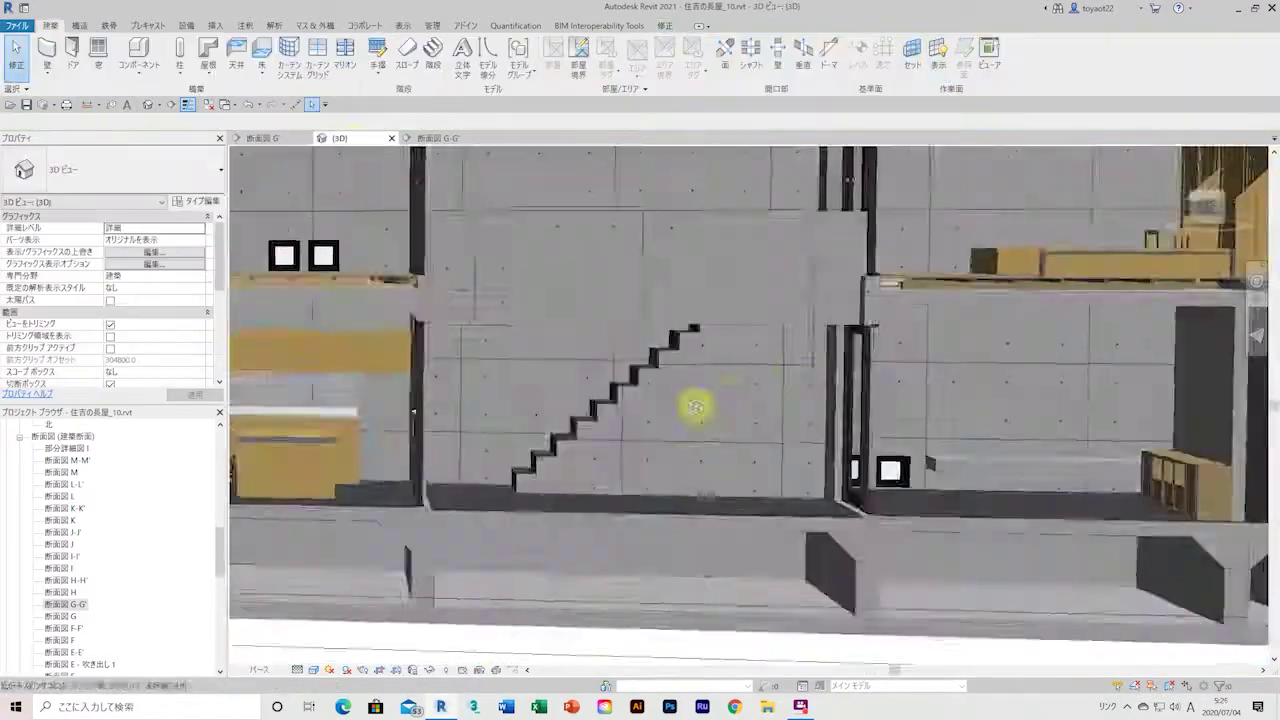
Zoom out and orbit the sectioned 3D model to face the dotted concrete walls
scroll(770, 405, down, 2)
scroll(770, 440, down, 2)
scroll(1100, 445, up, 1)
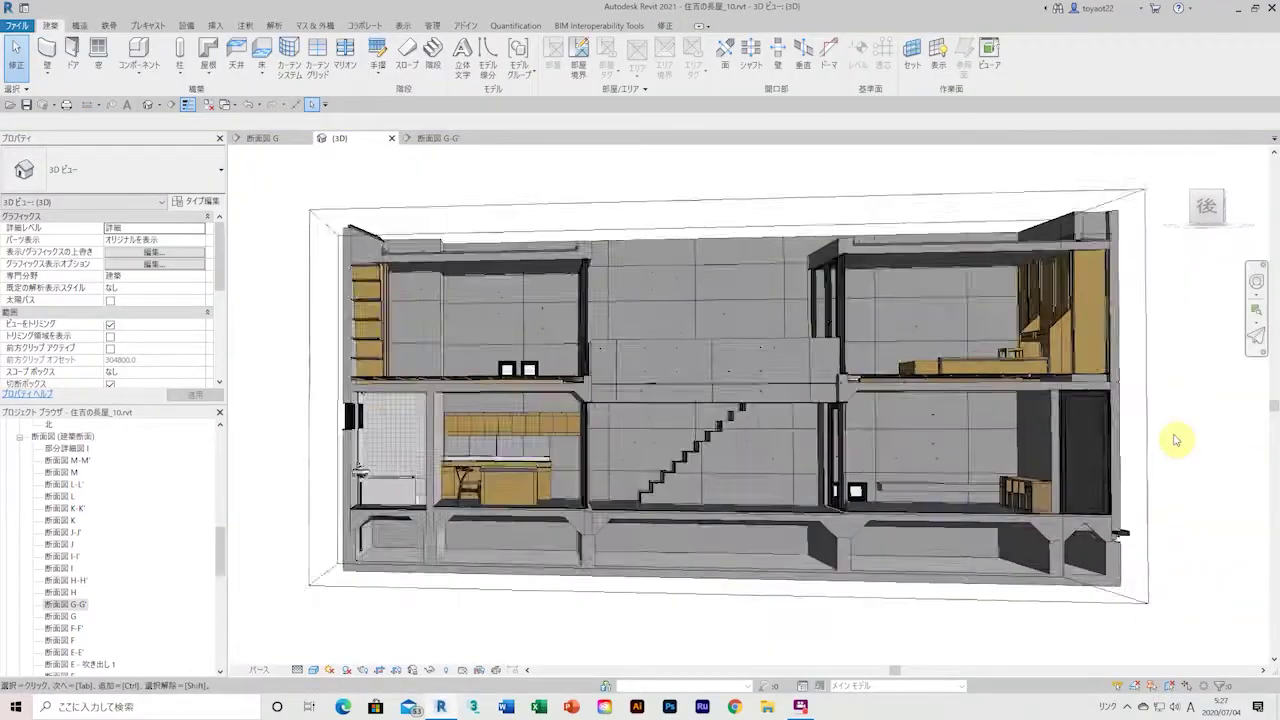
shift+middle_drag(1176, 440, 1153, 447)
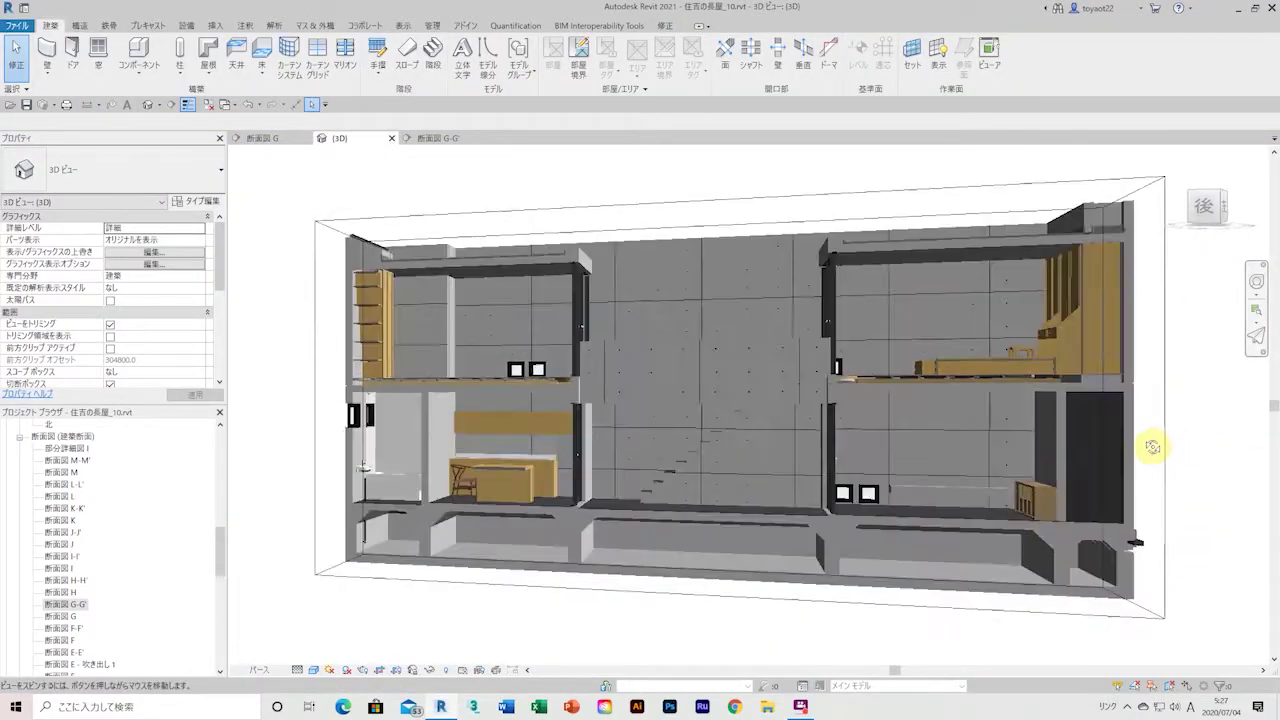